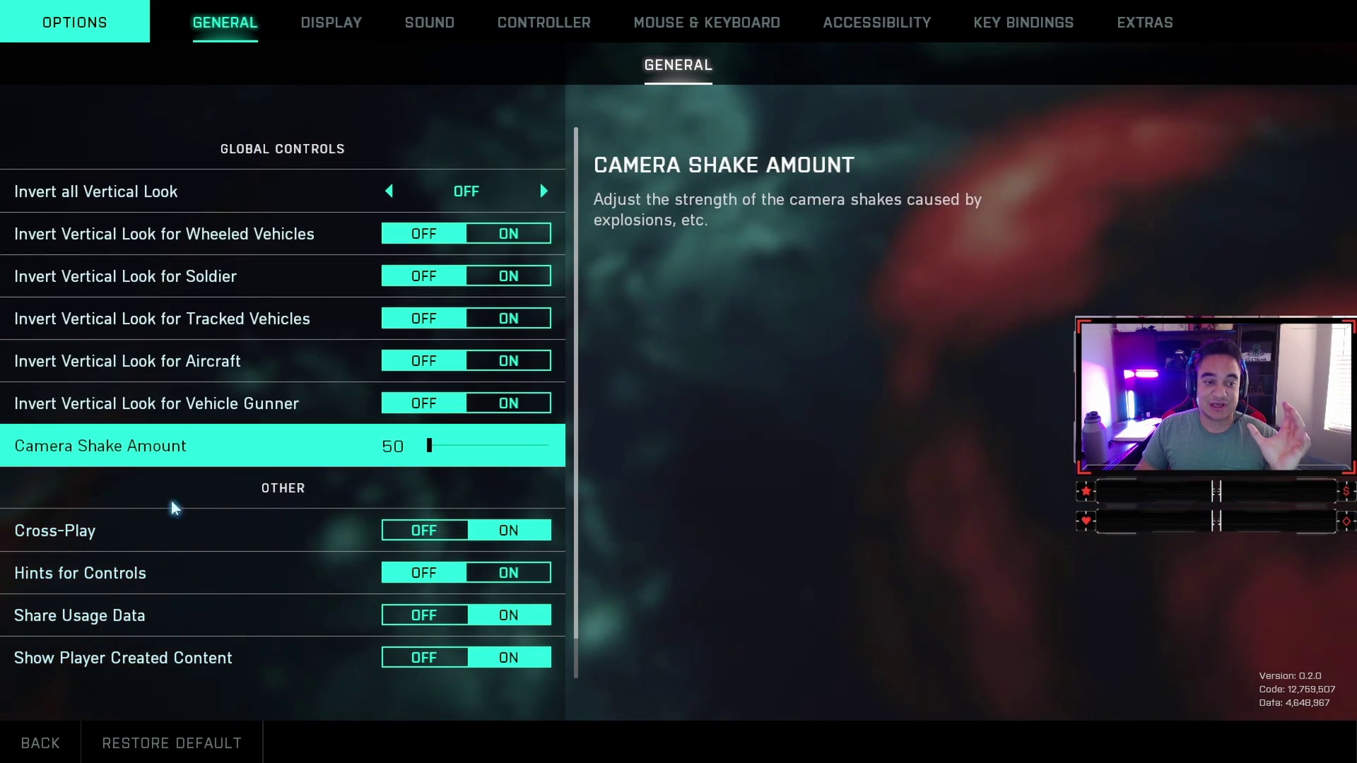
Step: Check the Cross-Play description on the General tab, then switch to the Display video settings
click(424, 530)
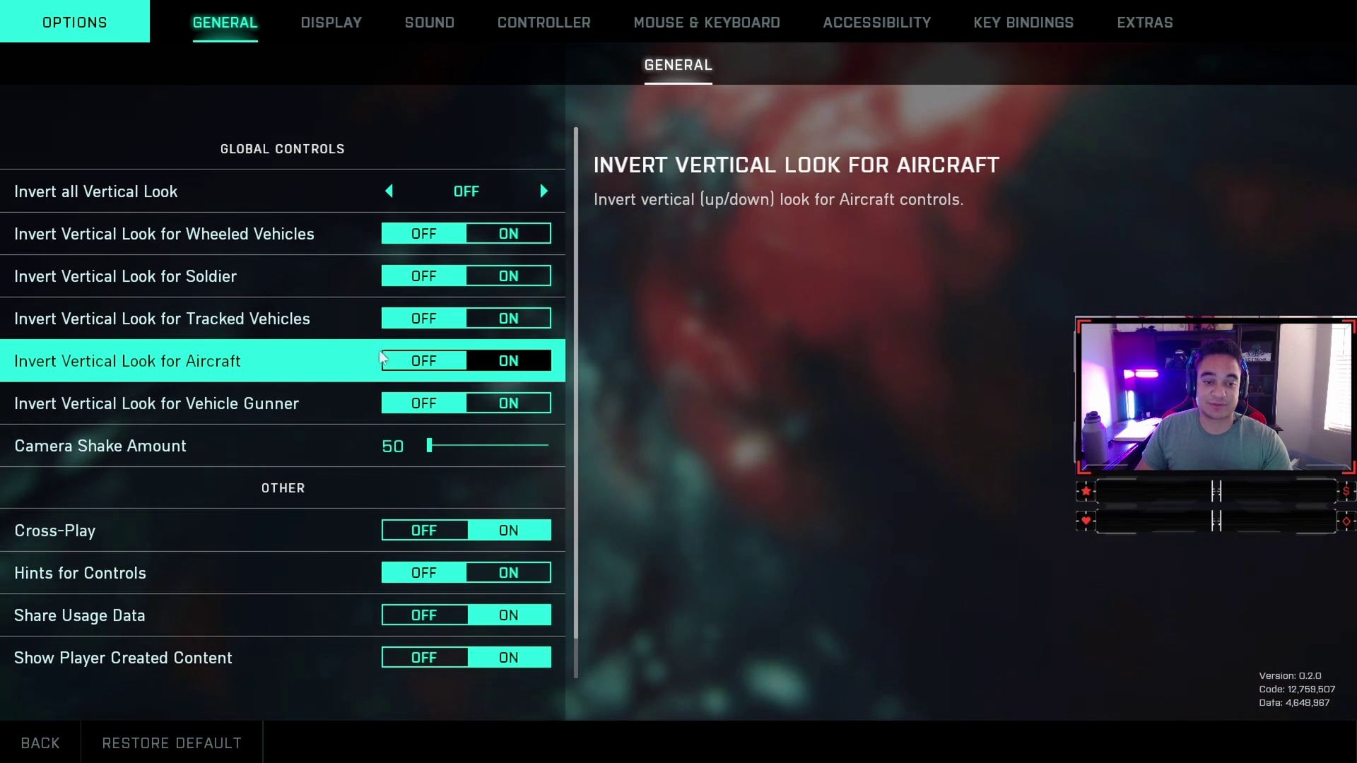
scroll(378, 350, down, 1)
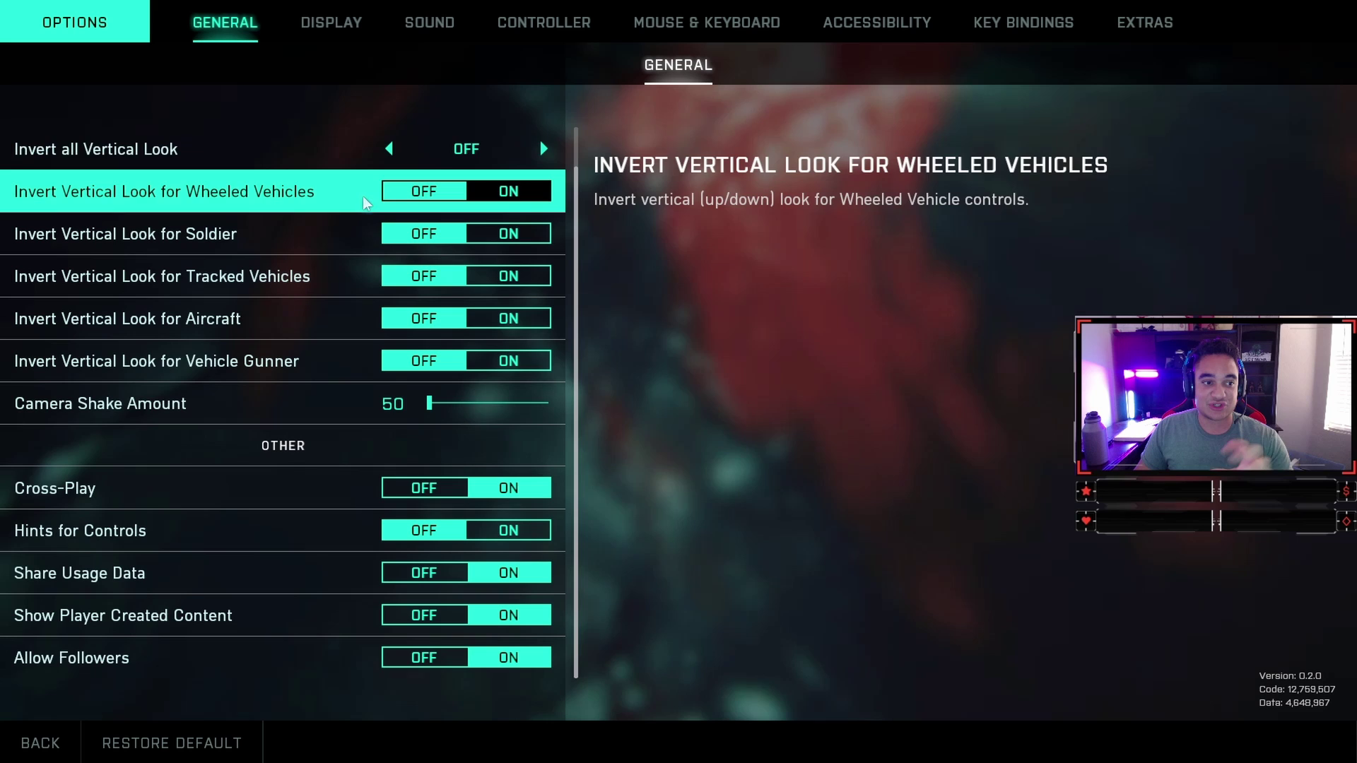
scroll(342, 192, up, 1)
click(350, 19)
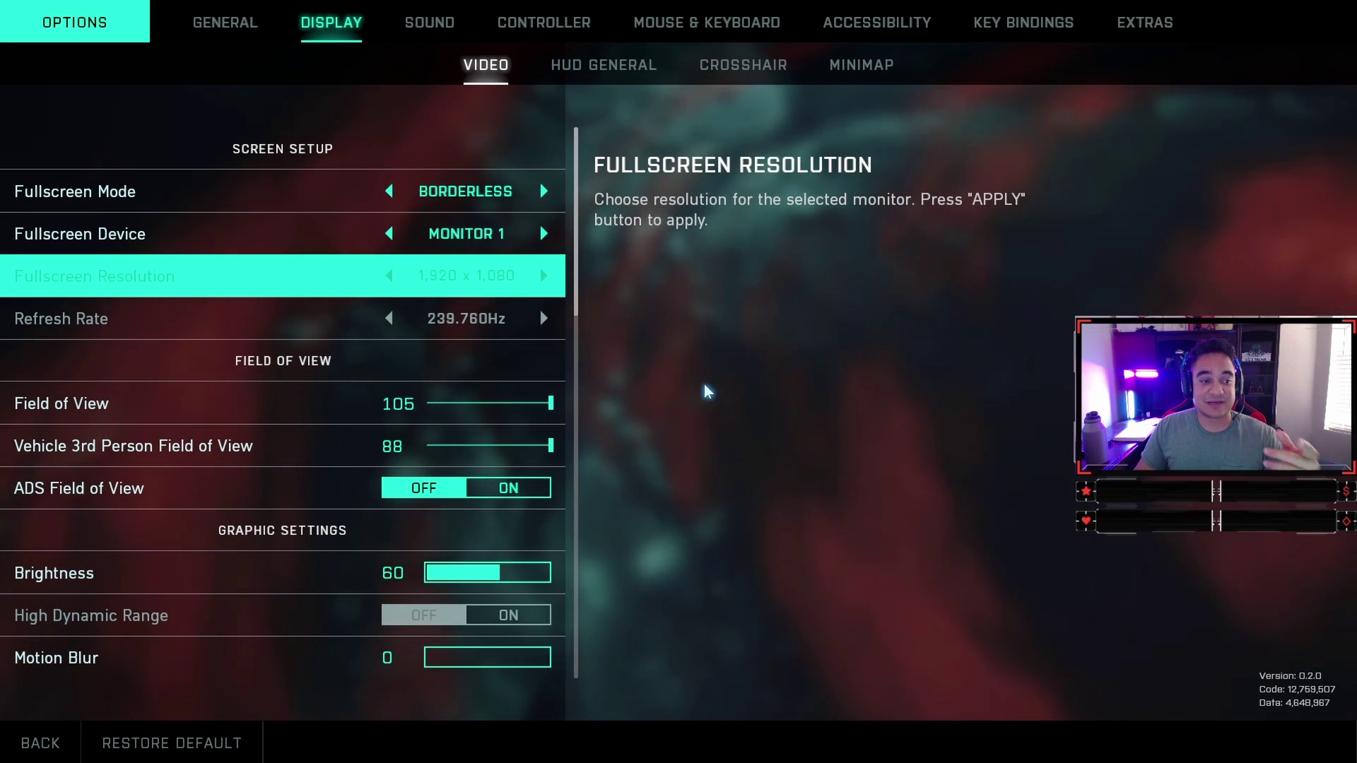
key(Down)
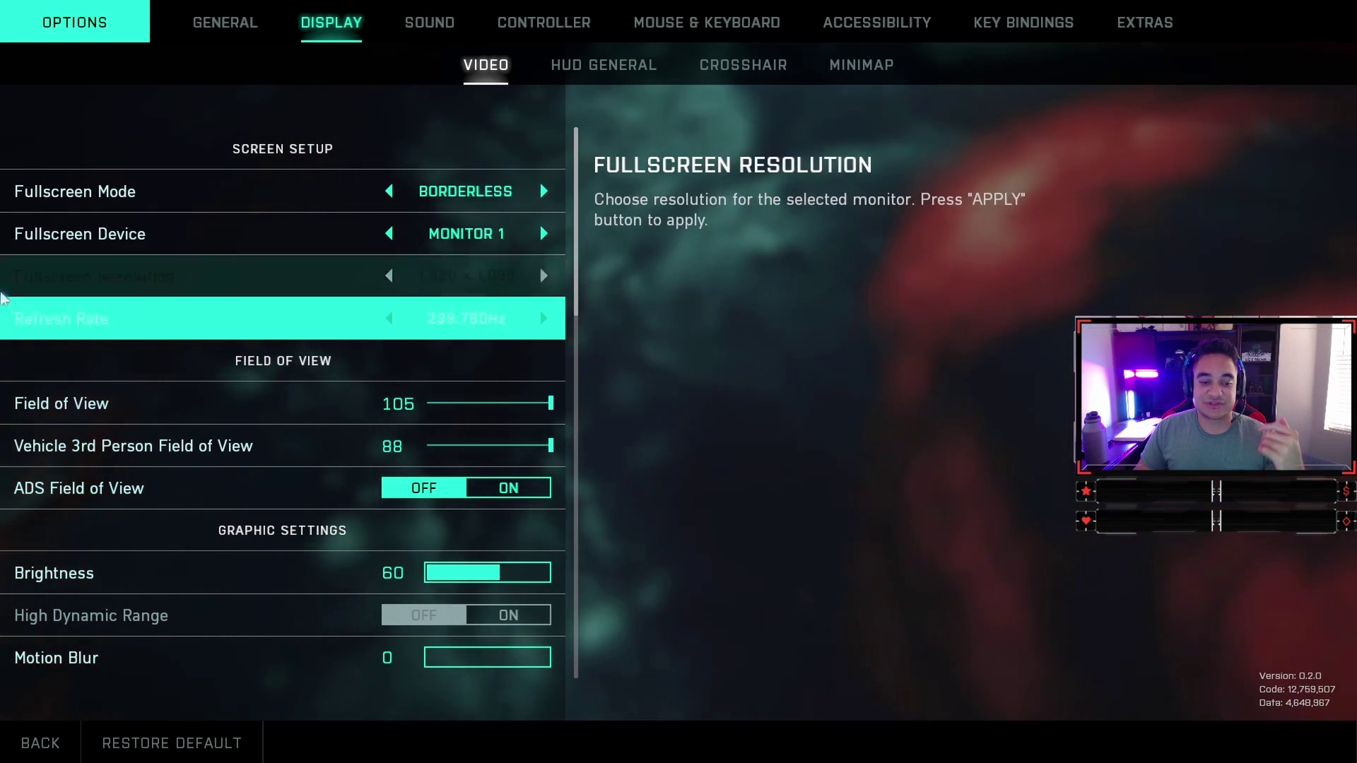
scroll(381, 321, down, 2)
scroll(395, 424, down, 9)
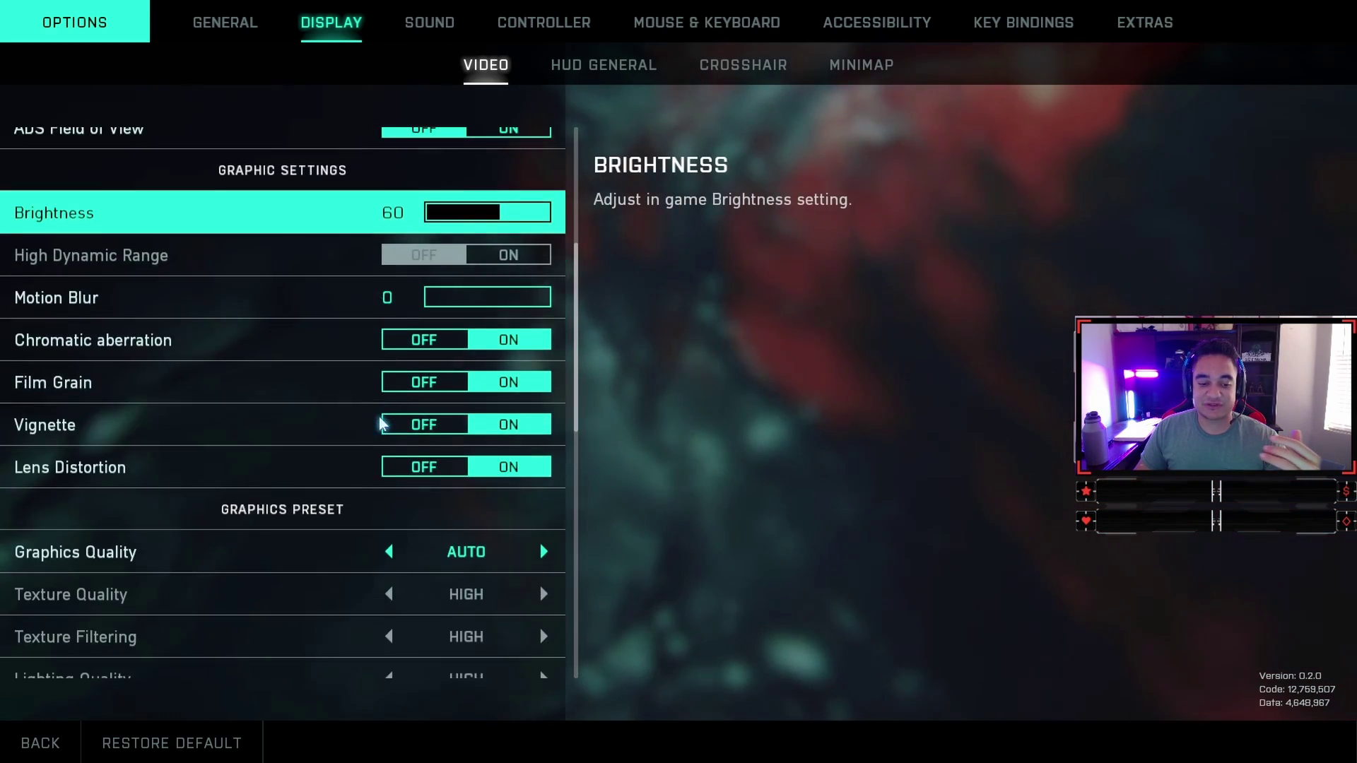
scroll(247, 520, up, 10)
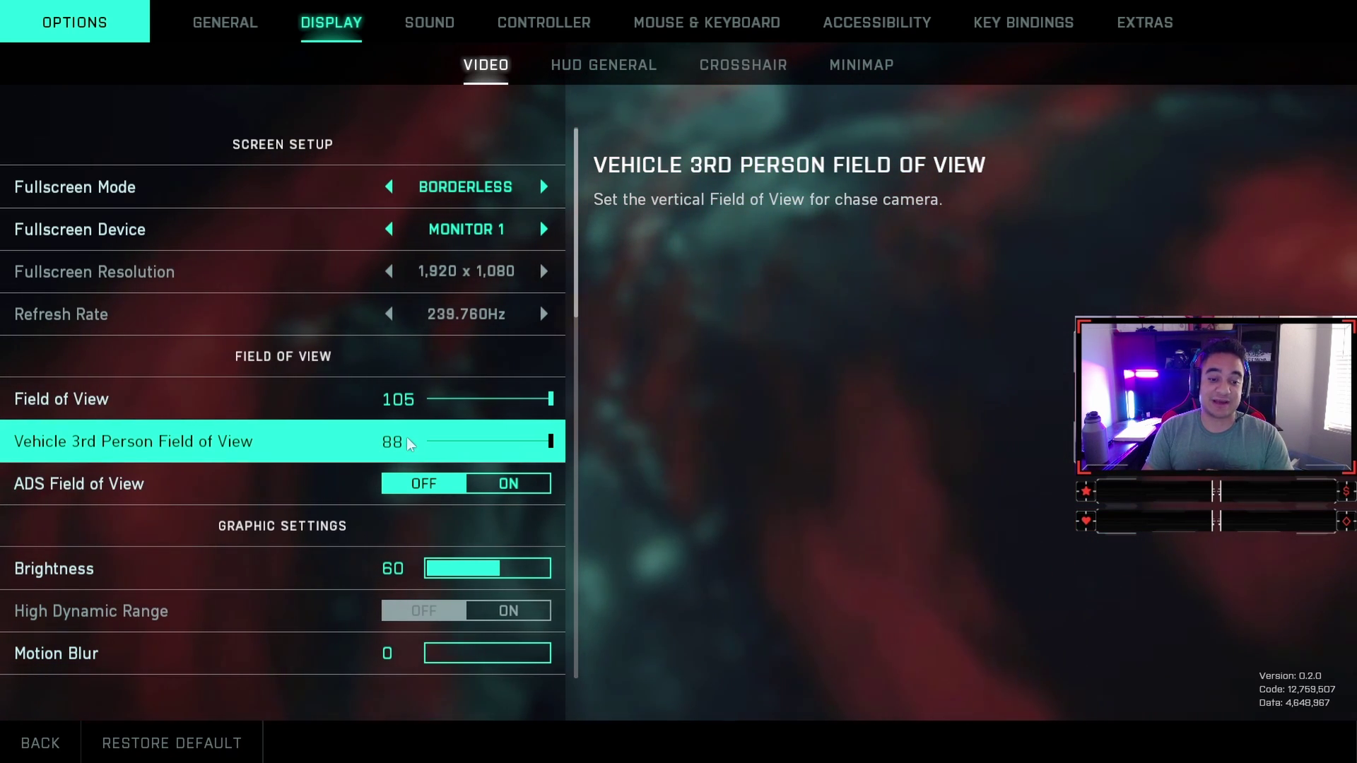
scroll(425, 444, down, 3)
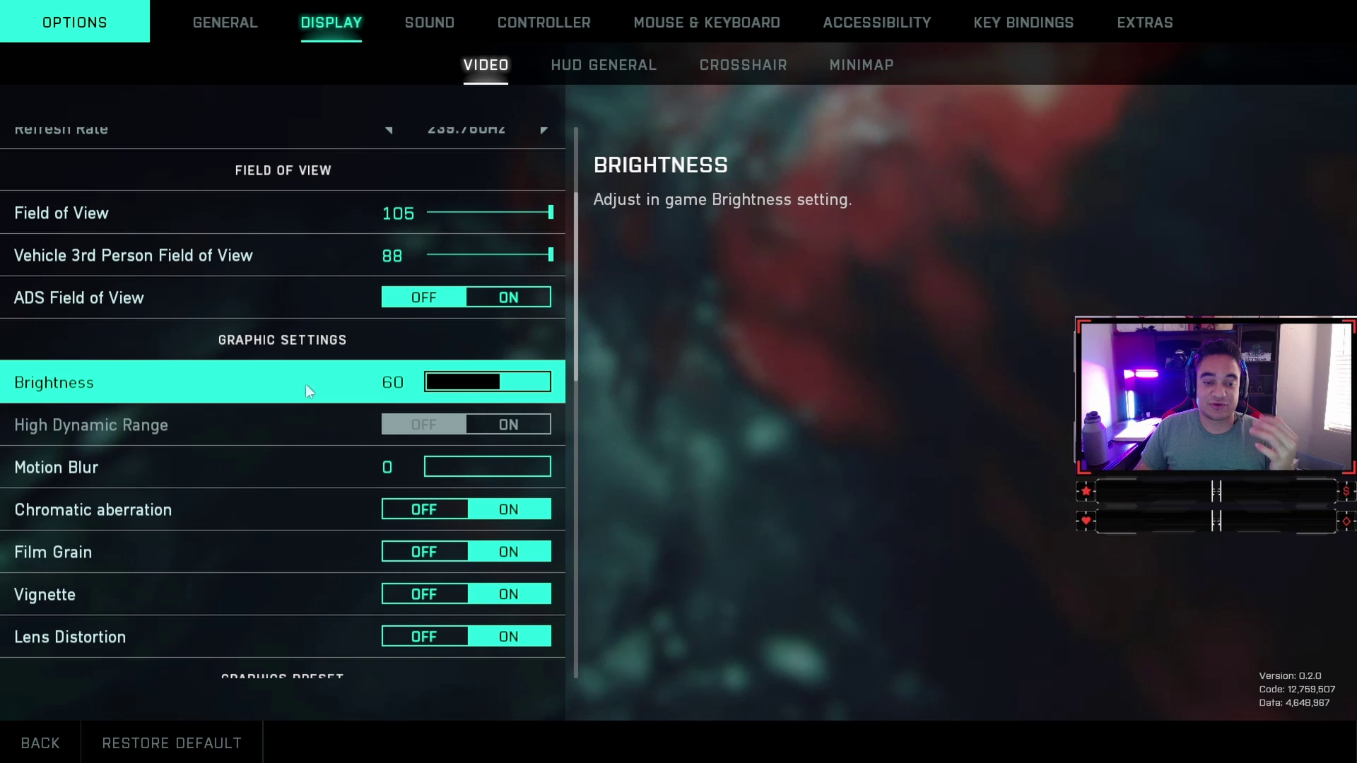
scroll(333, 380, down, 3)
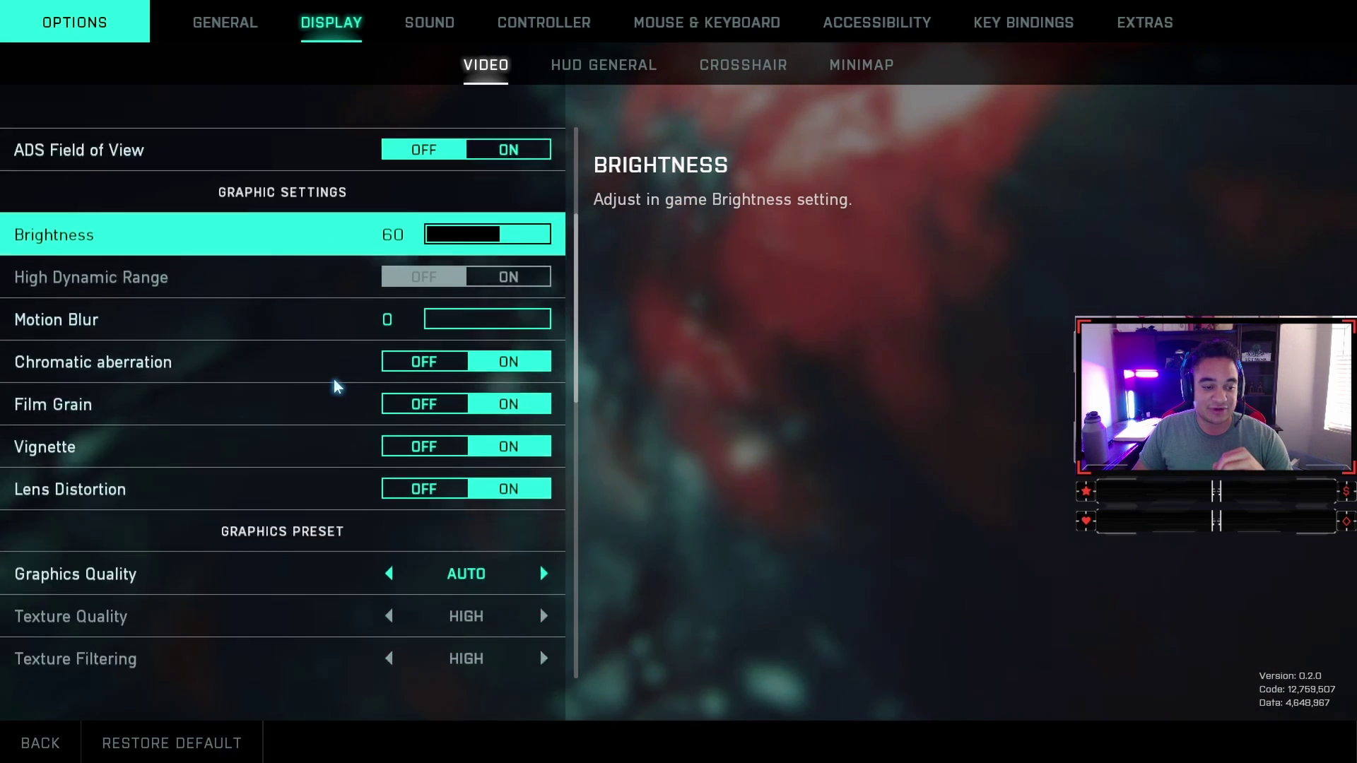
scroll(361, 413, down, 2)
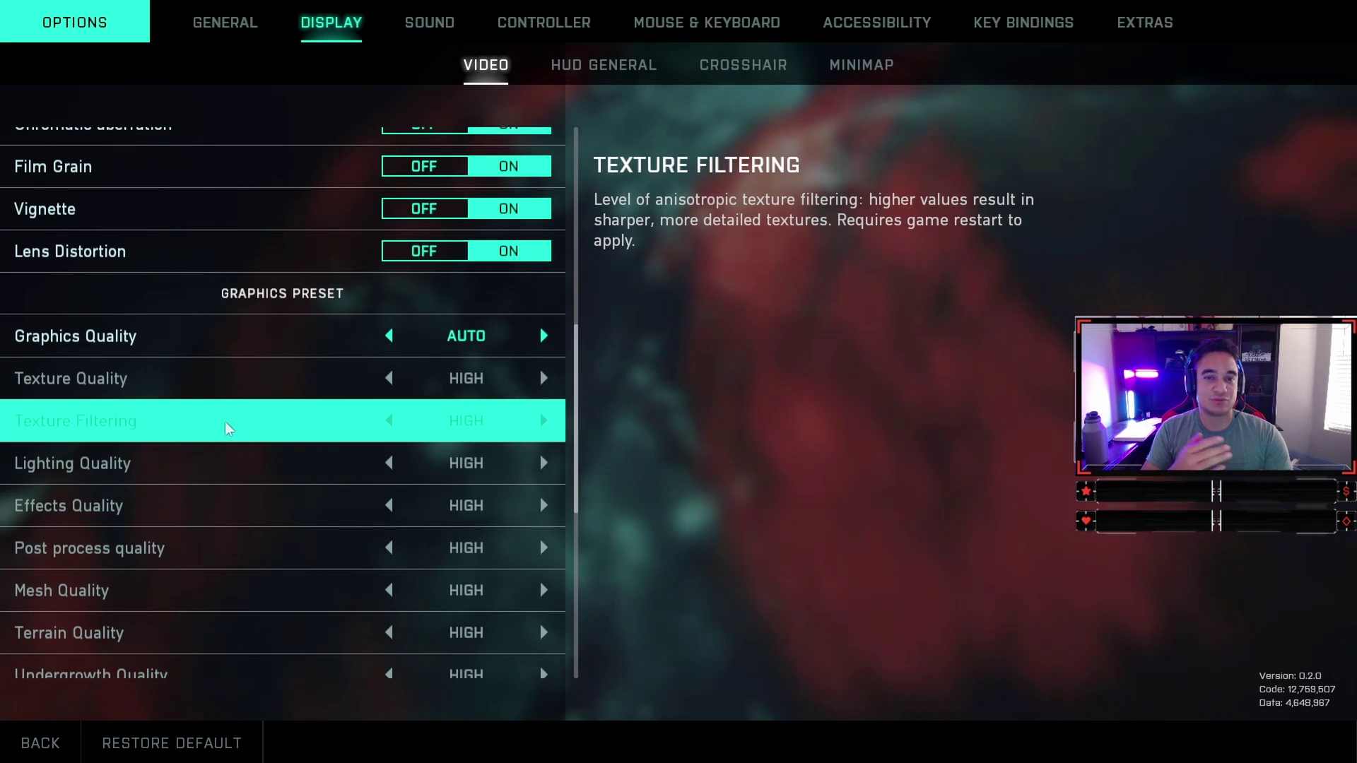
scroll(227, 416, down, 6)
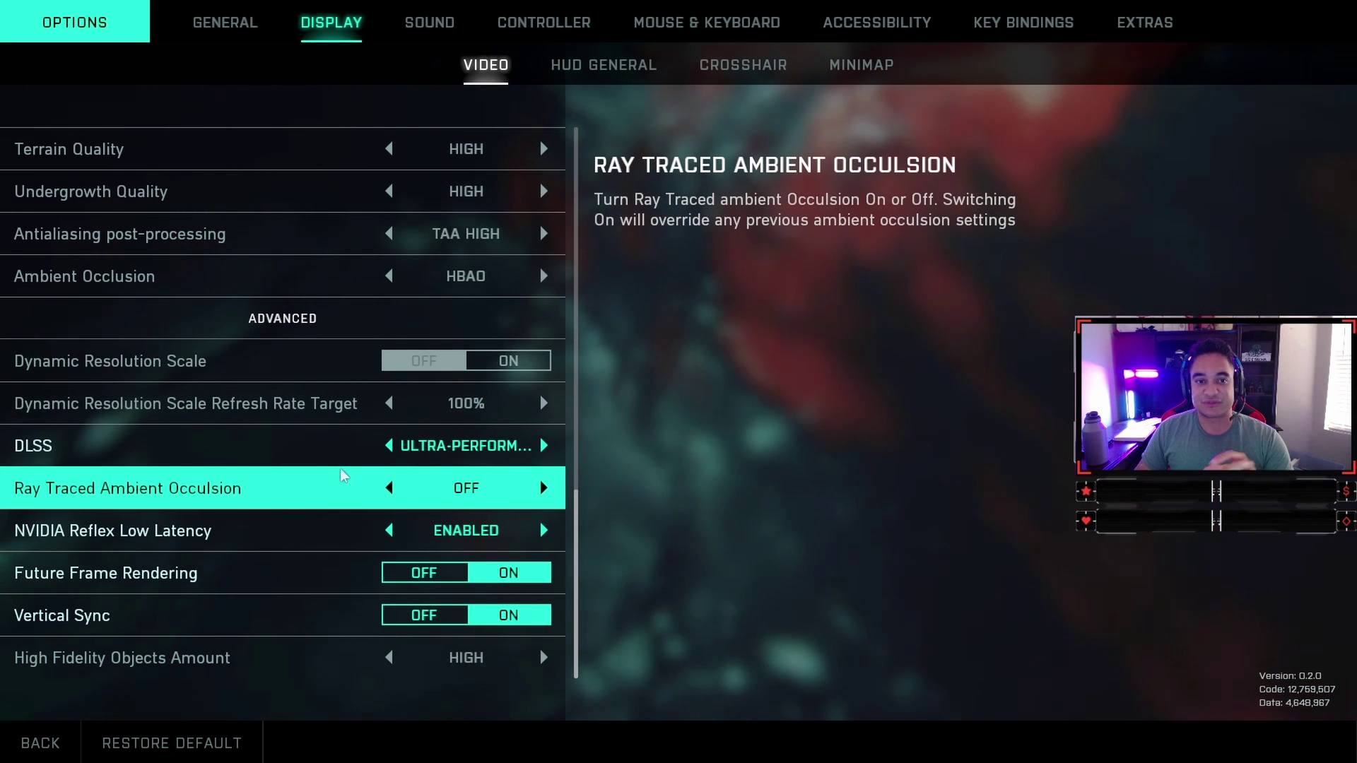
Step: Look through HUD General and Crosshair, ending on Minimap with opacity 90 and distances 50, 120, 200
click(620, 62)
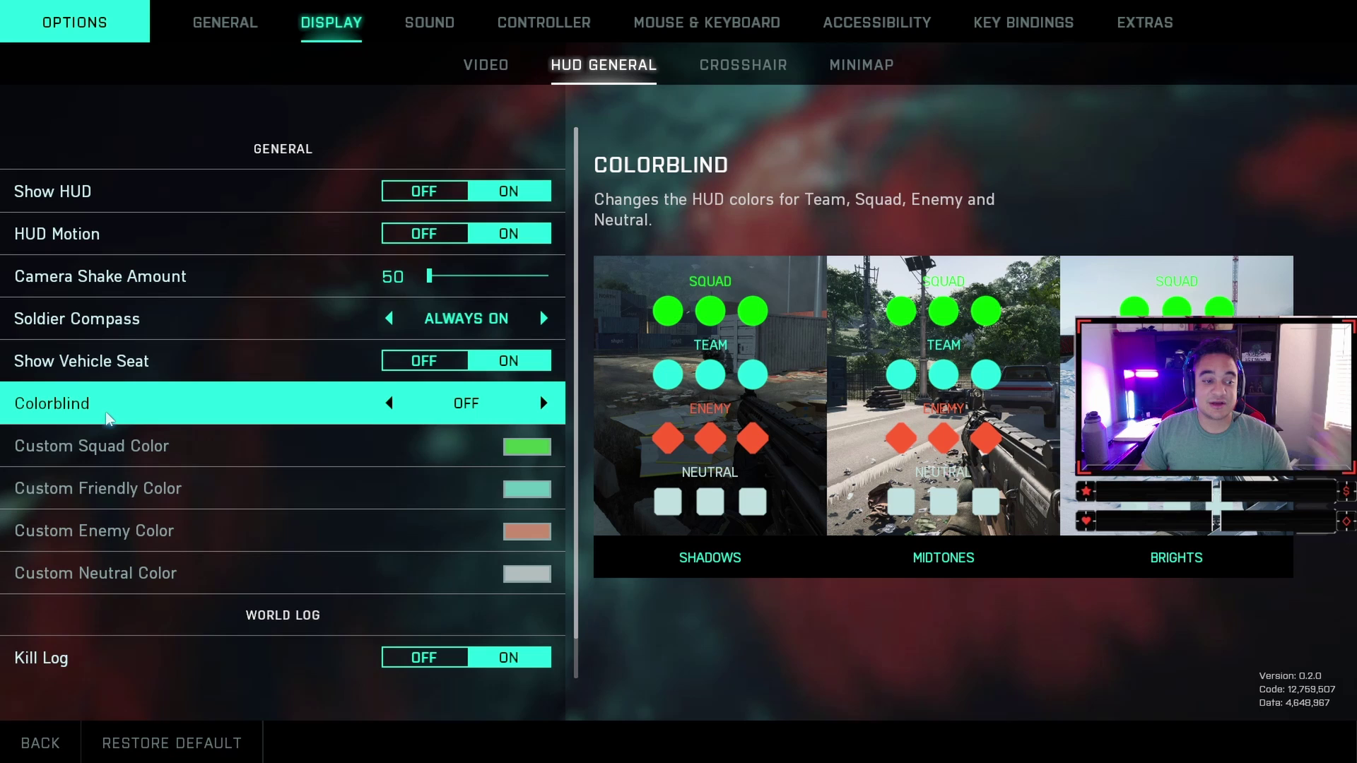
click(757, 70)
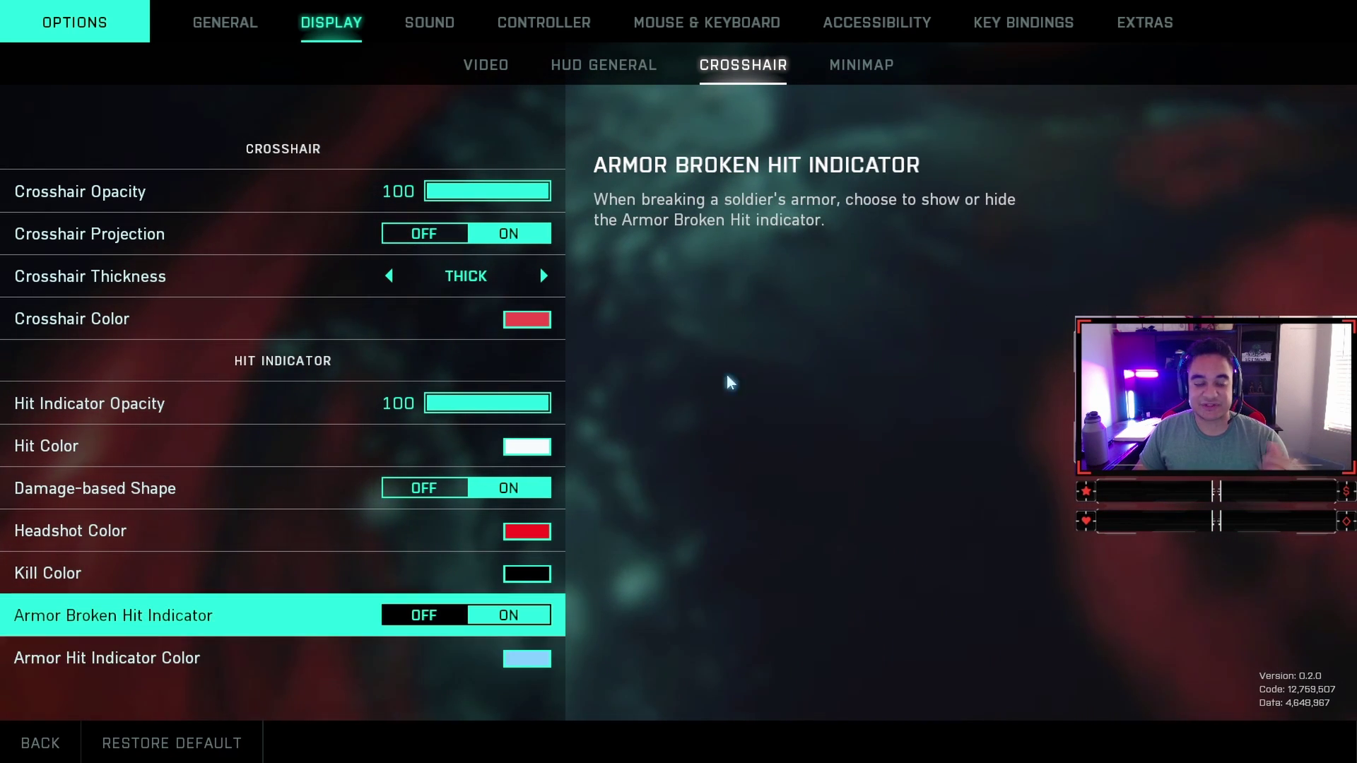
click(873, 71)
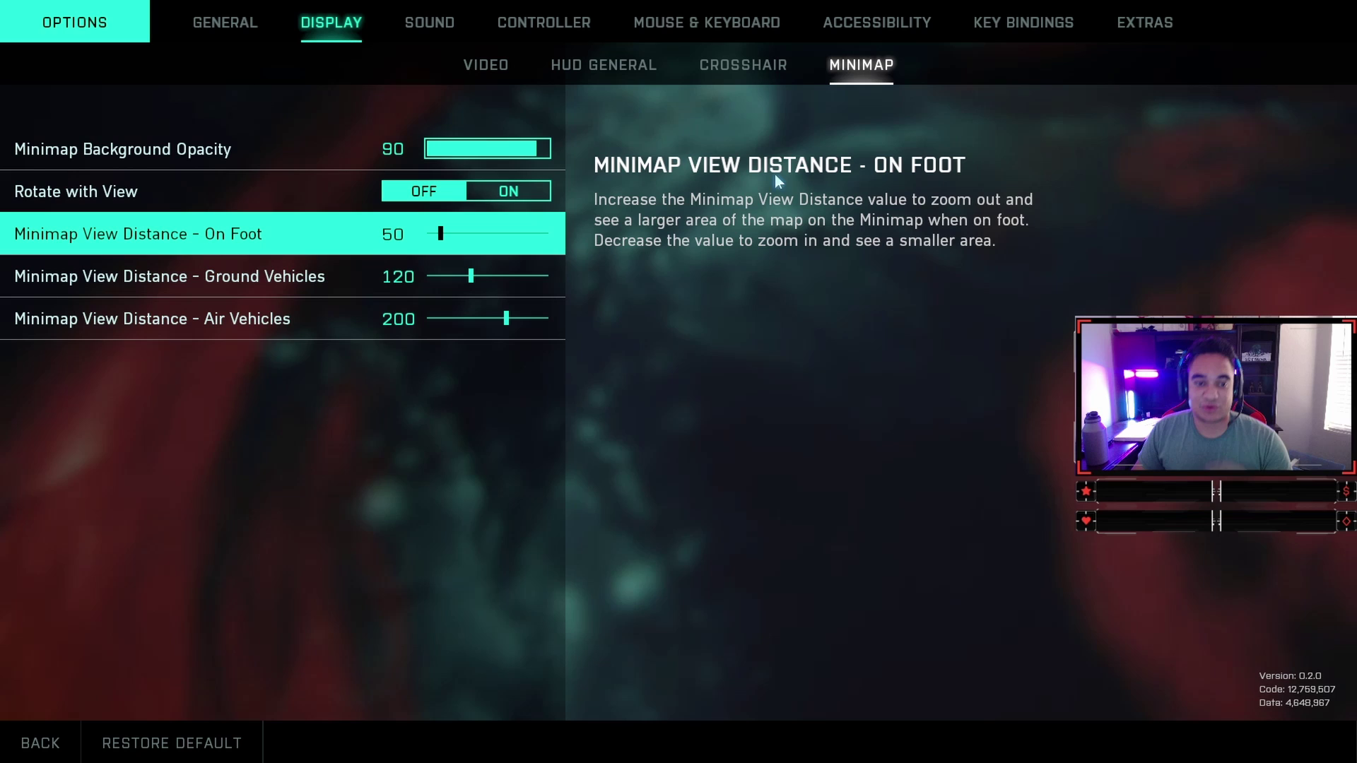
Step: Glance at Sound, then bring up Controller Schemes, all set to Default
click(445, 32)
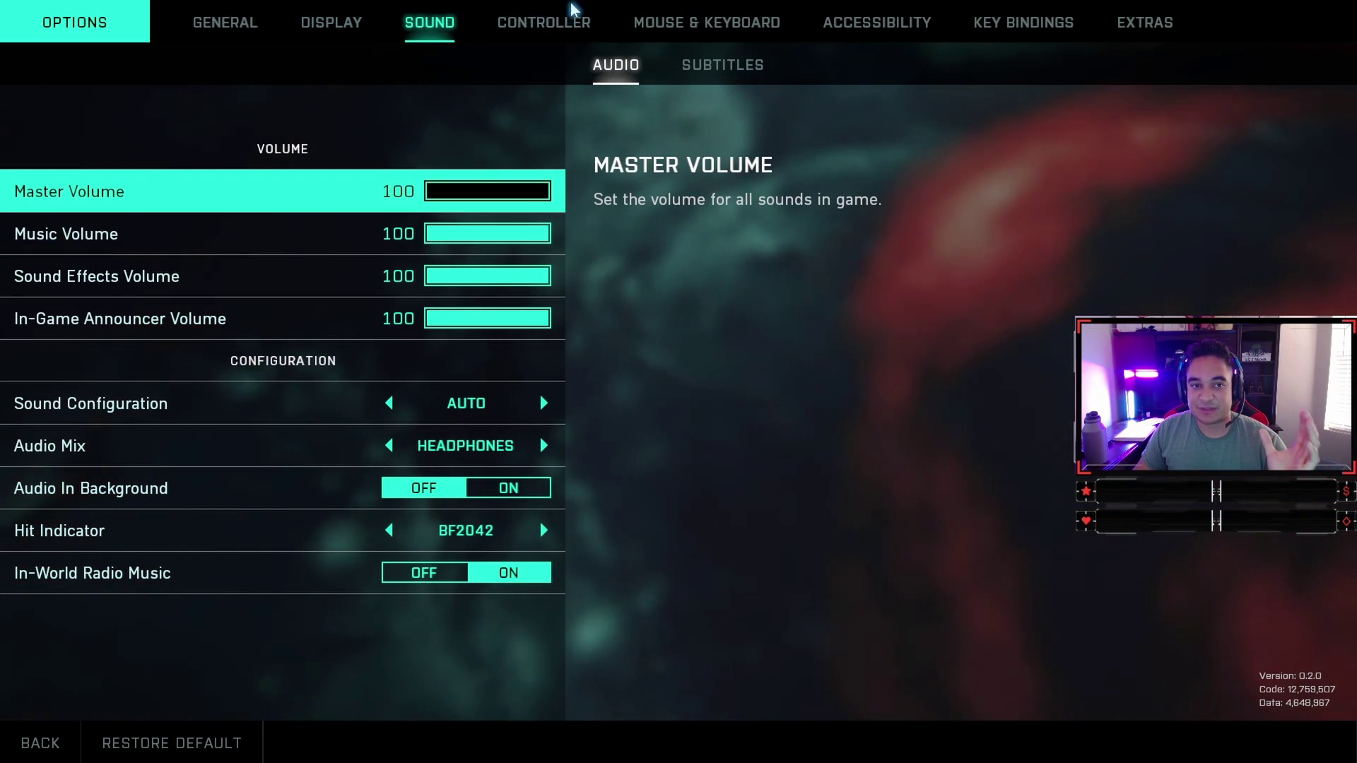
click(566, 23)
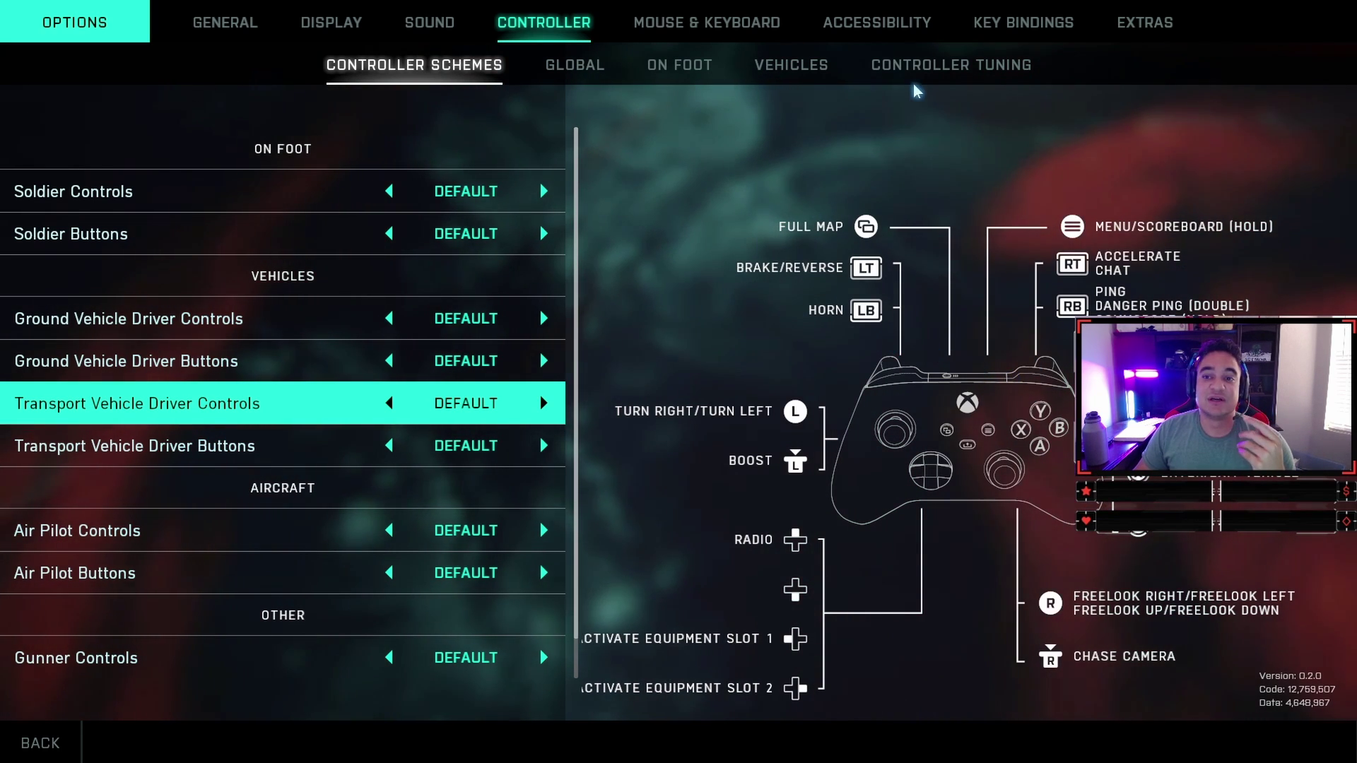
Step: Scroll through the Controller Tuning deadzones, then move on to the Mouse & Keyboard global controls
click(951, 64)
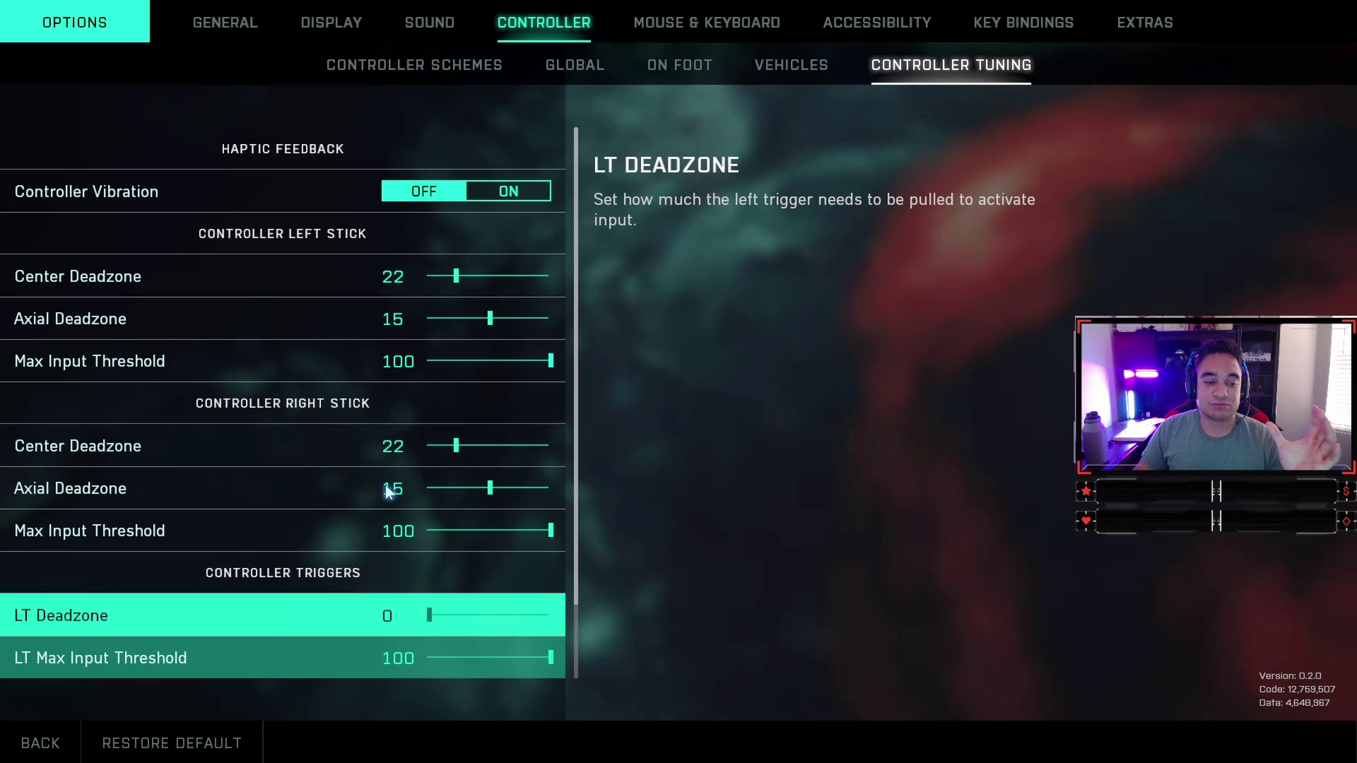
scroll(316, 301, down, 2)
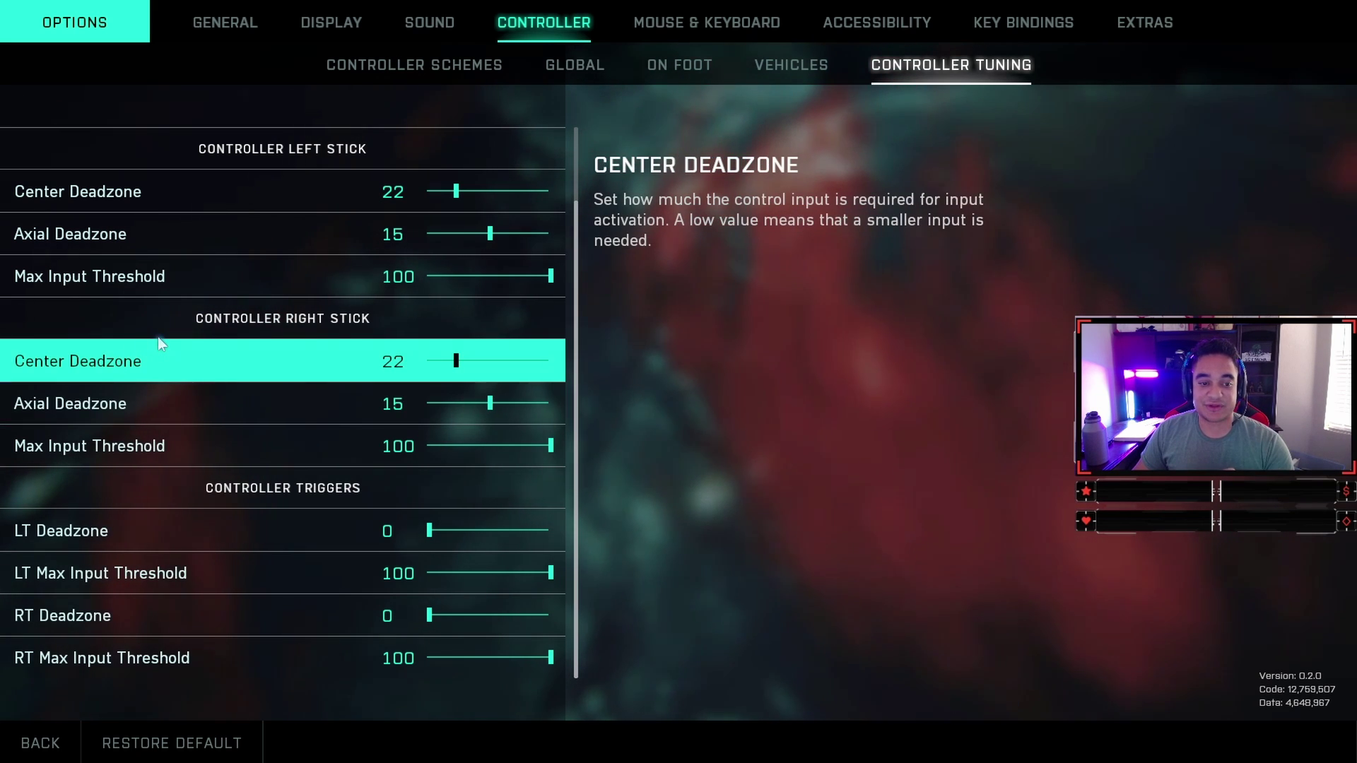
scroll(164, 342, up, 2)
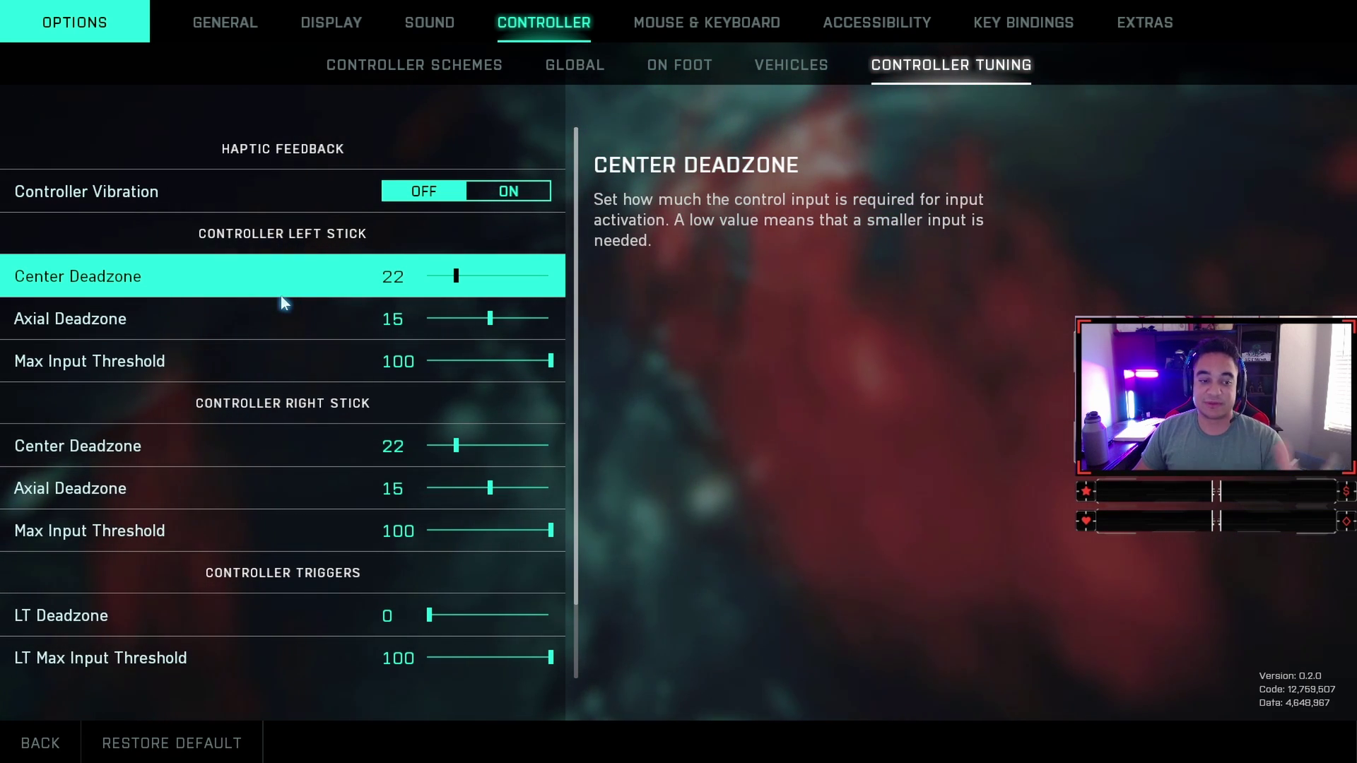
click(678, 38)
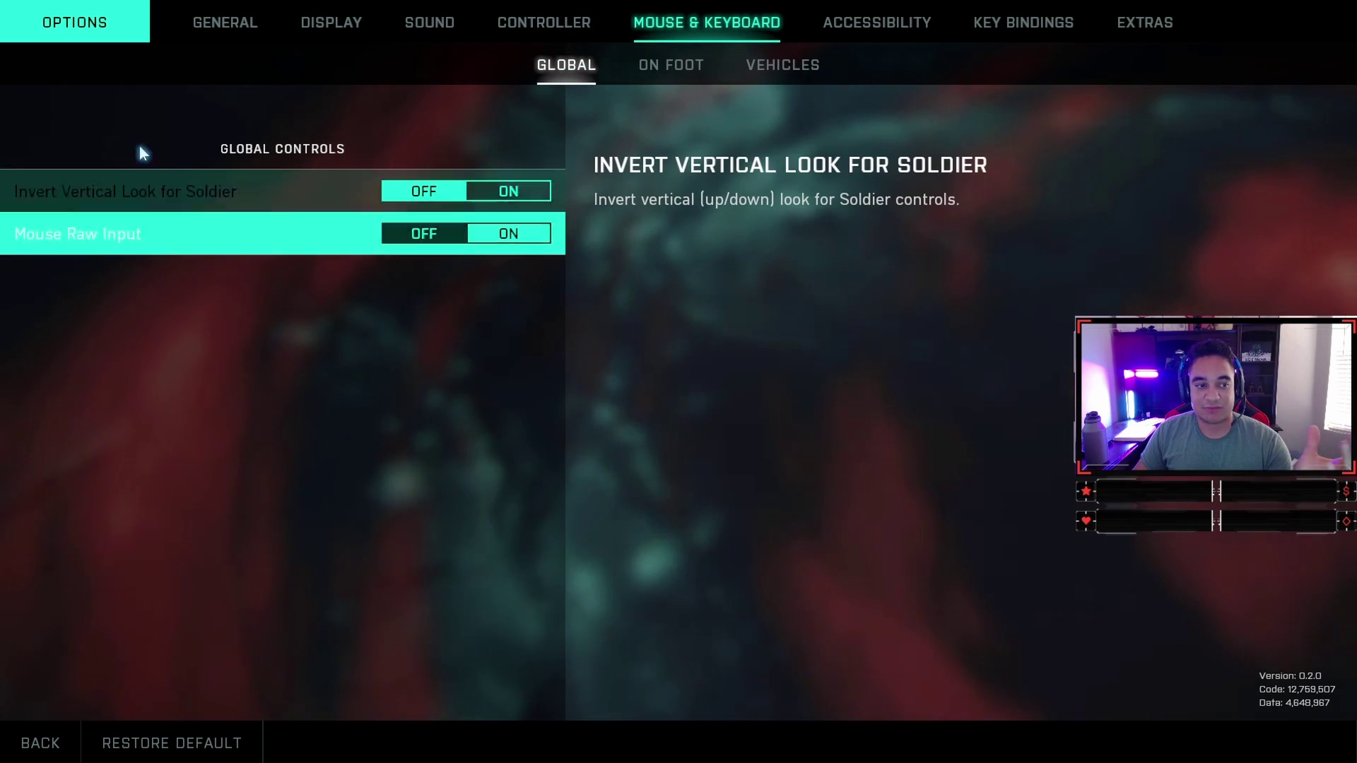
Step: Scroll the On Foot mouse settings, then view Vehicles with aim sensitivity 20 and tank/gunner aim 100
click(684, 72)
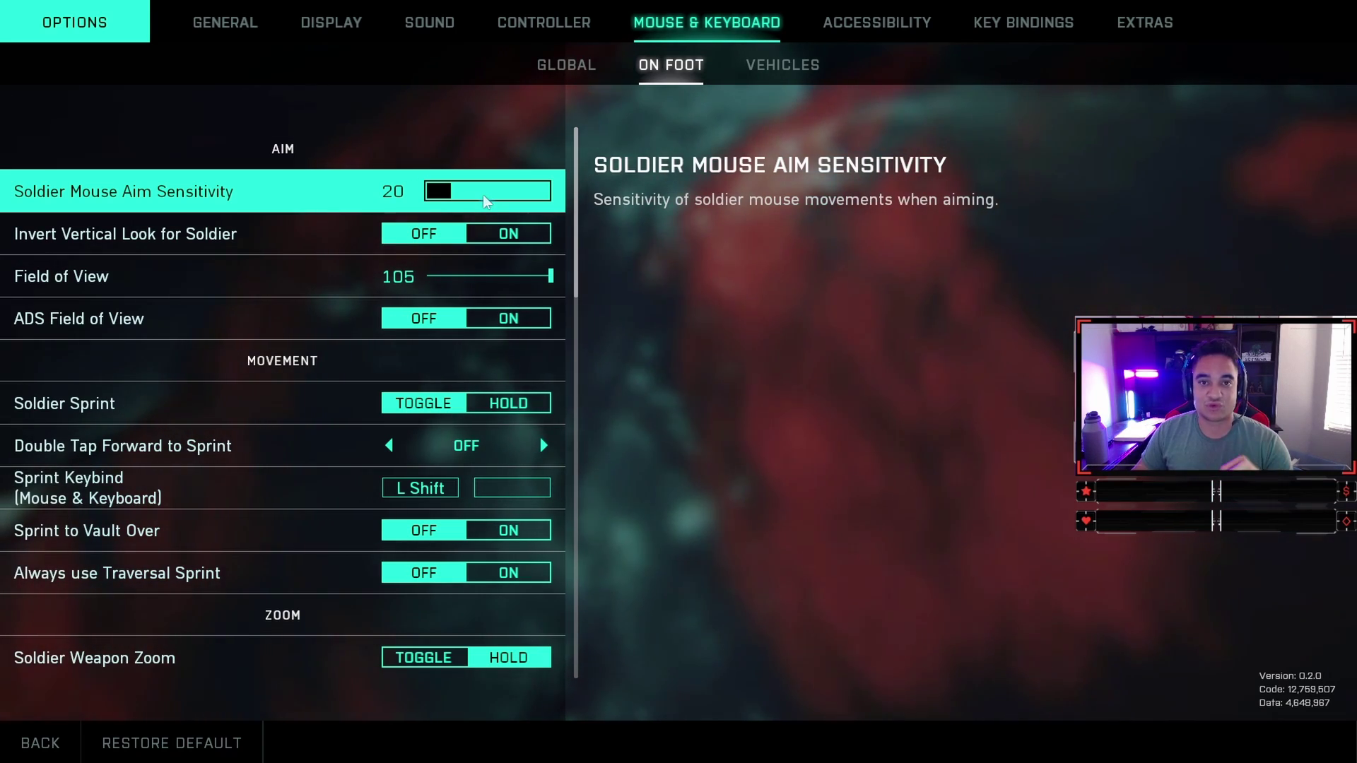
scroll(485, 227, down, 15)
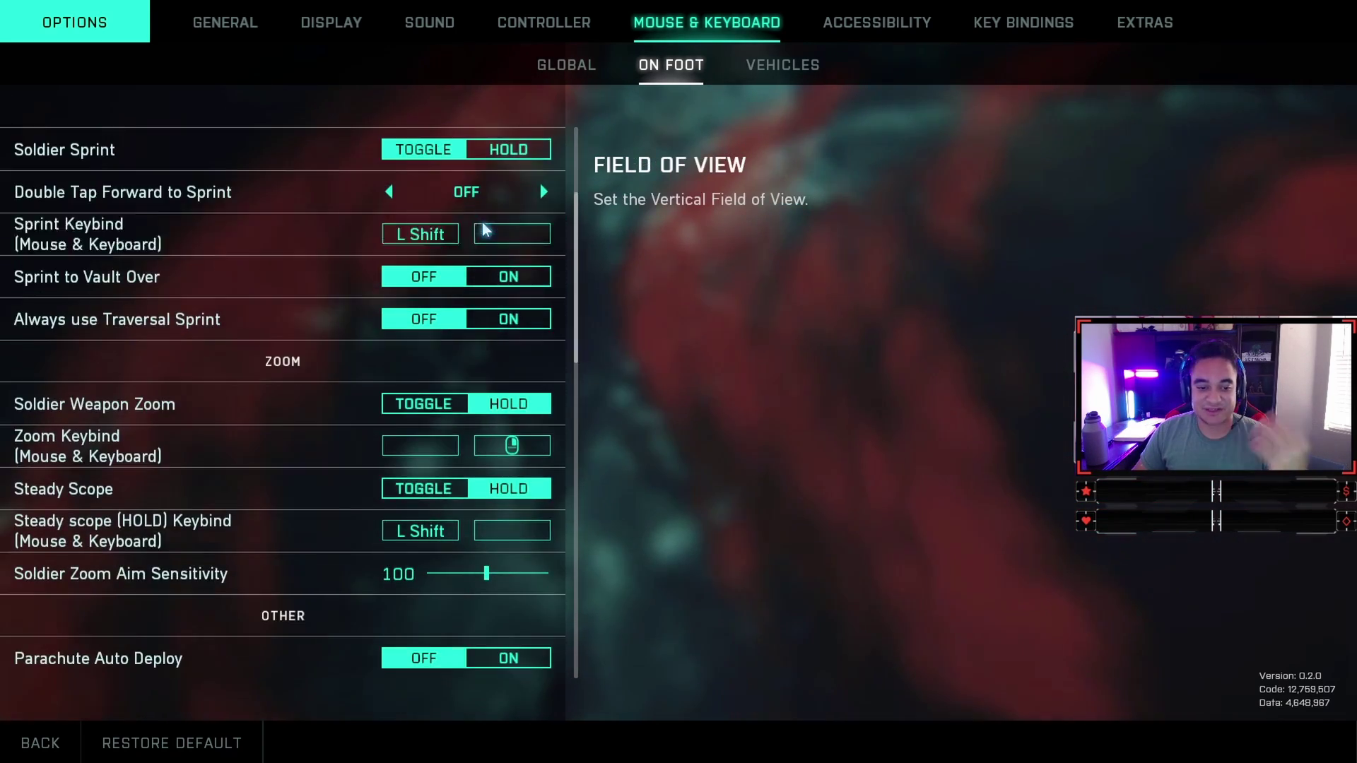
scroll(499, 278, down, 4)
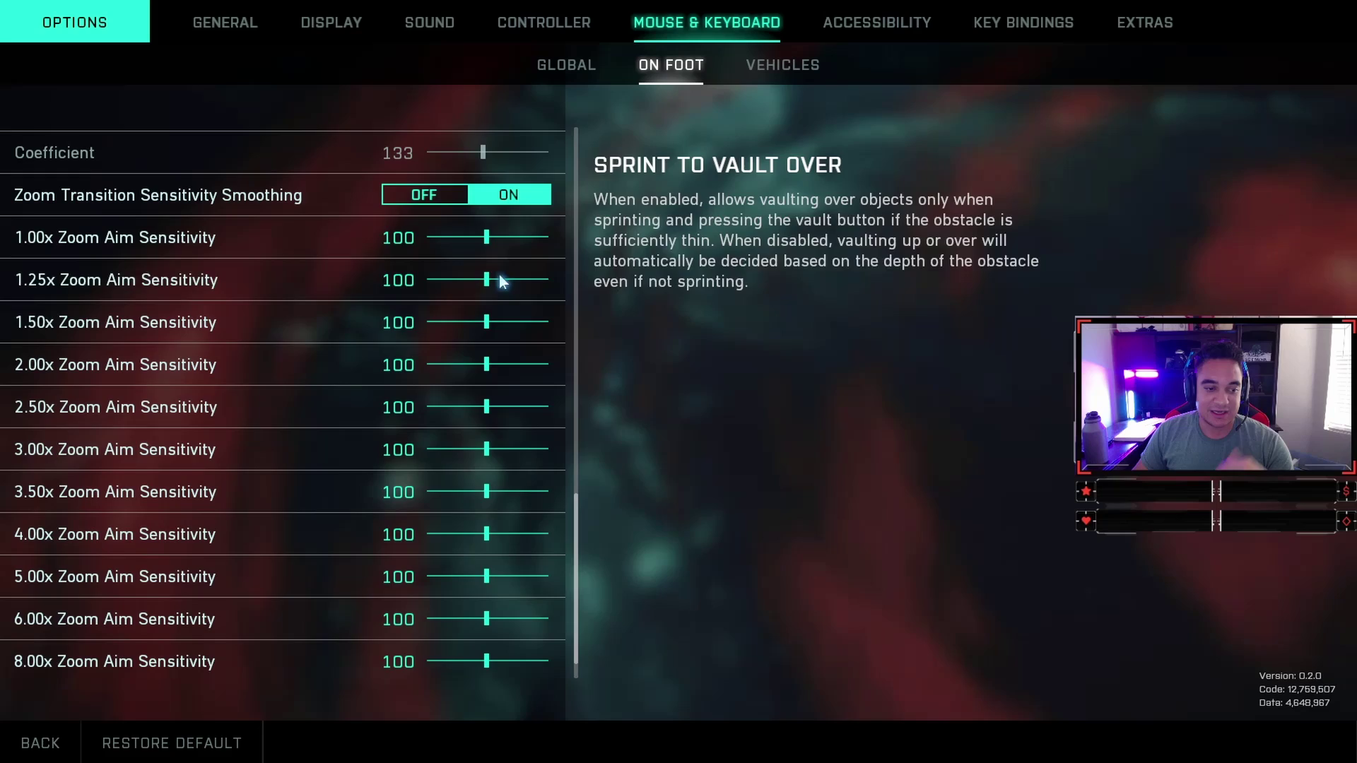
scroll(499, 278, up, 5)
click(784, 85)
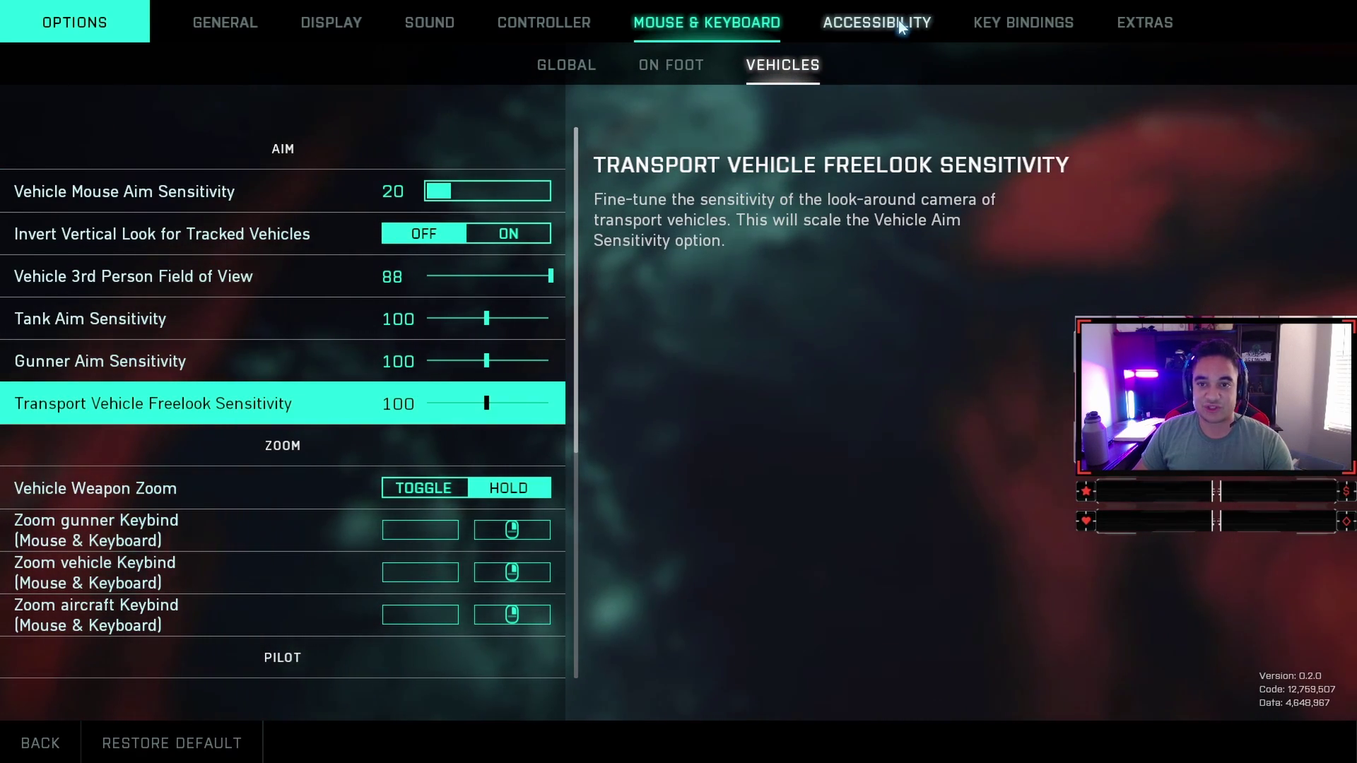
Step: Scroll the Accessibility General list, then show the Common key bindings (Full map M, Chat Enter)
click(877, 23)
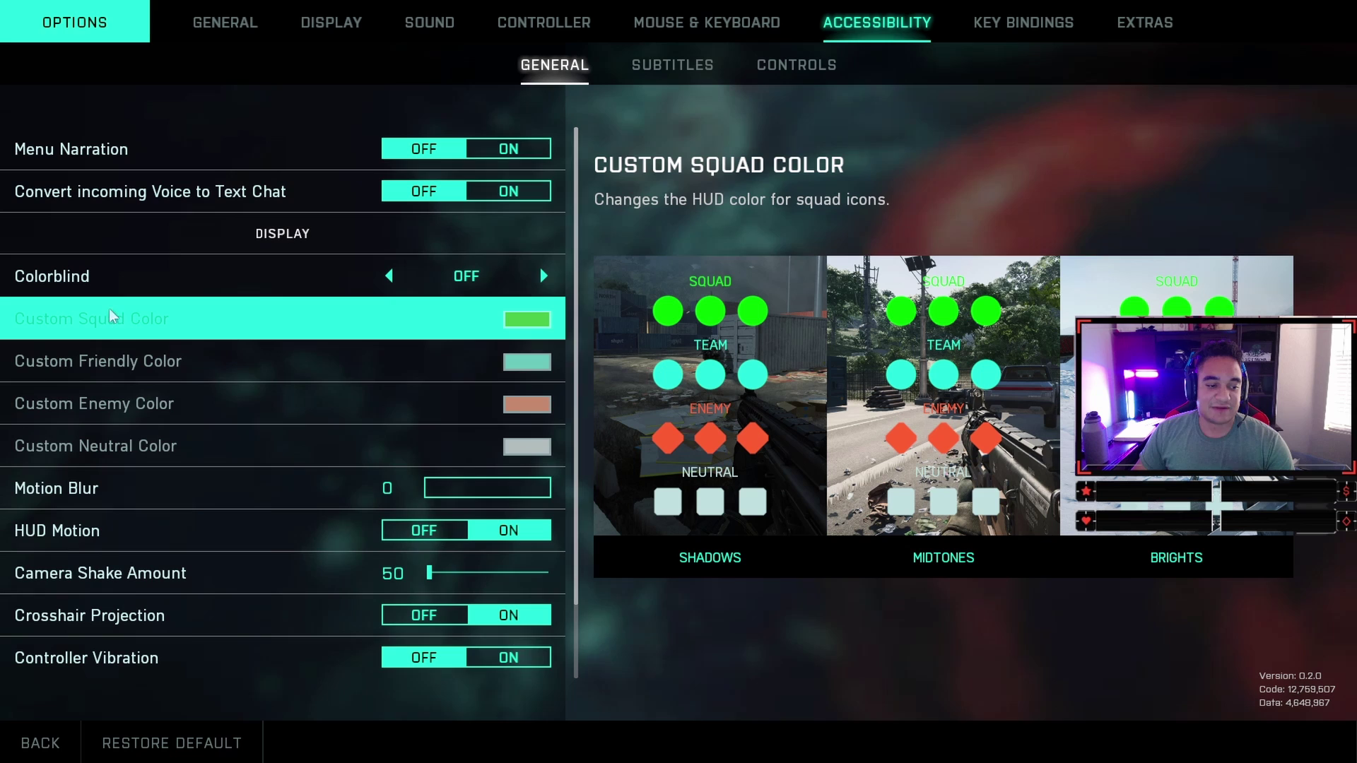
scroll(193, 357, down, 2)
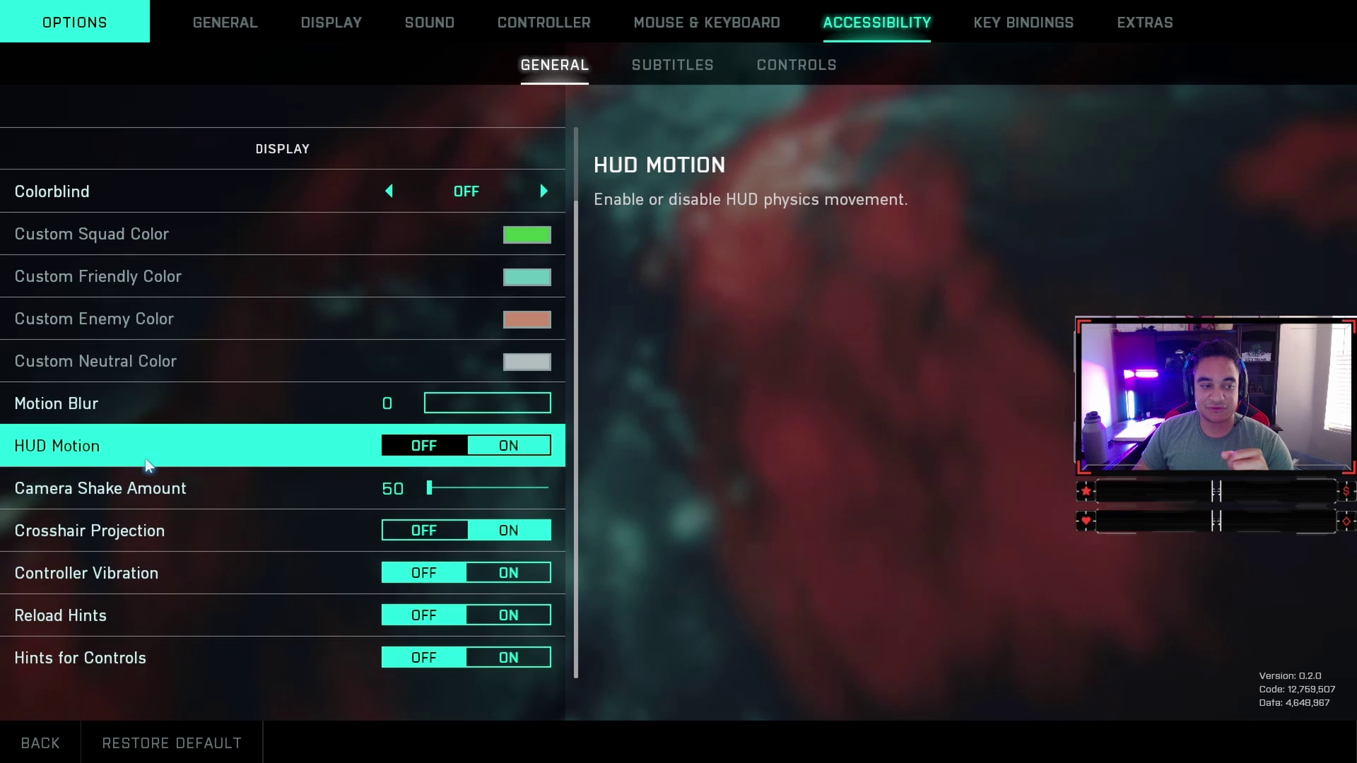
scroll(151, 469, up, 1)
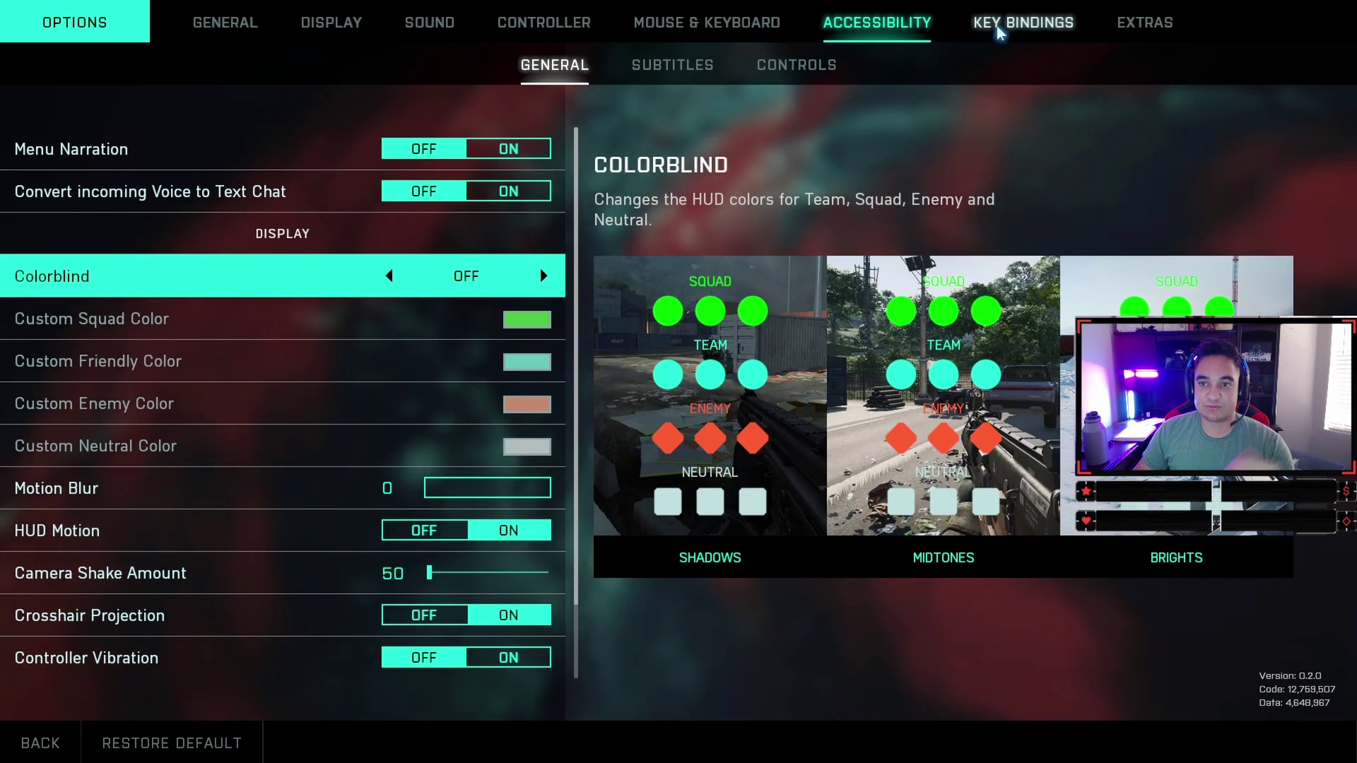
click(1000, 31)
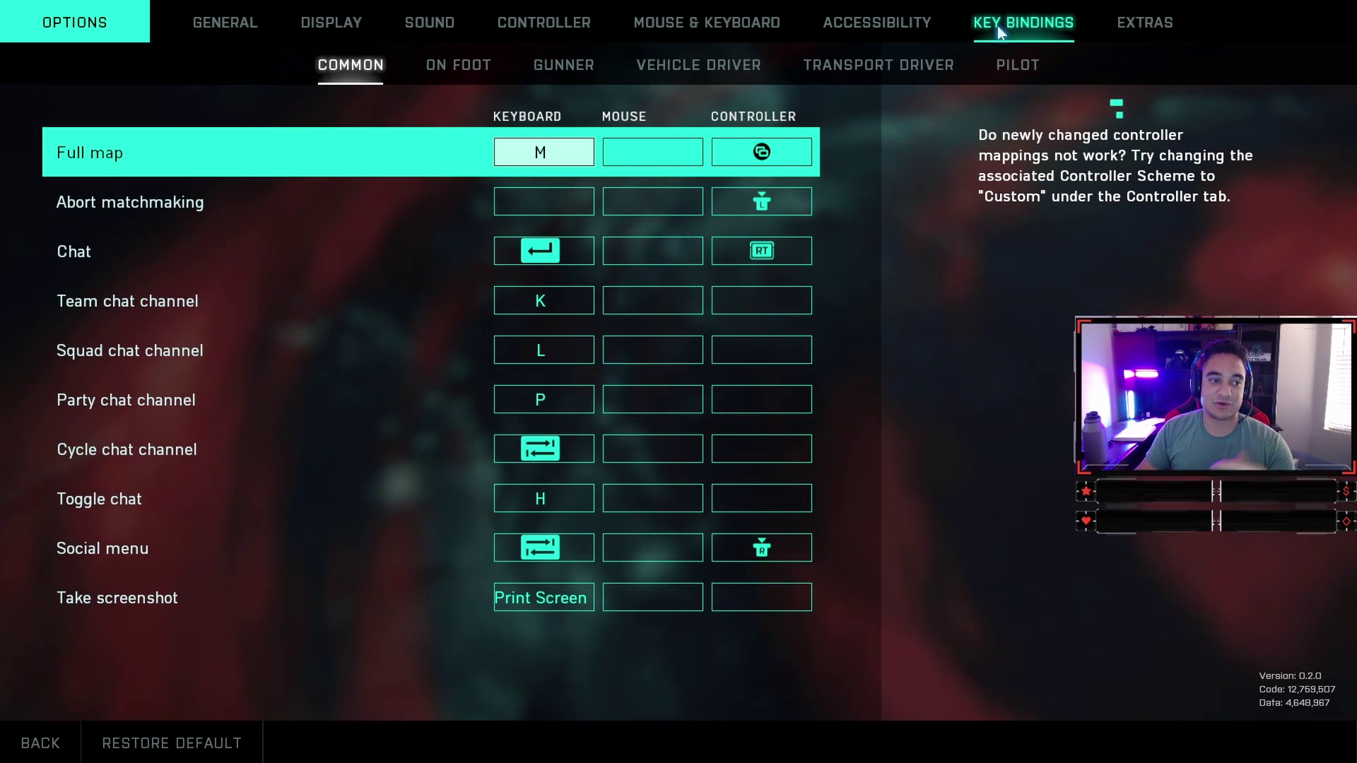
Step: Scroll through the On Foot key bindings, such as Reload on R, Melee on F and Grenade on G
click(495, 252)
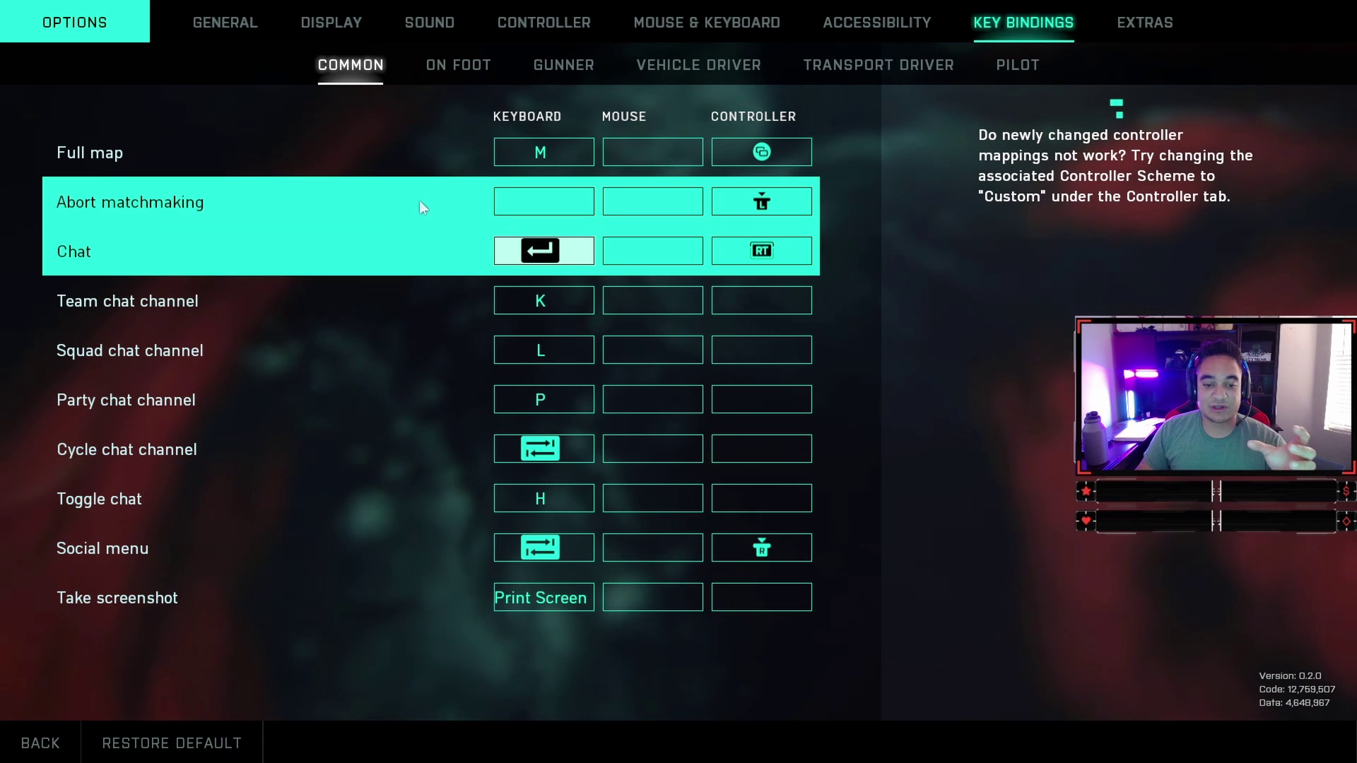
click(487, 65)
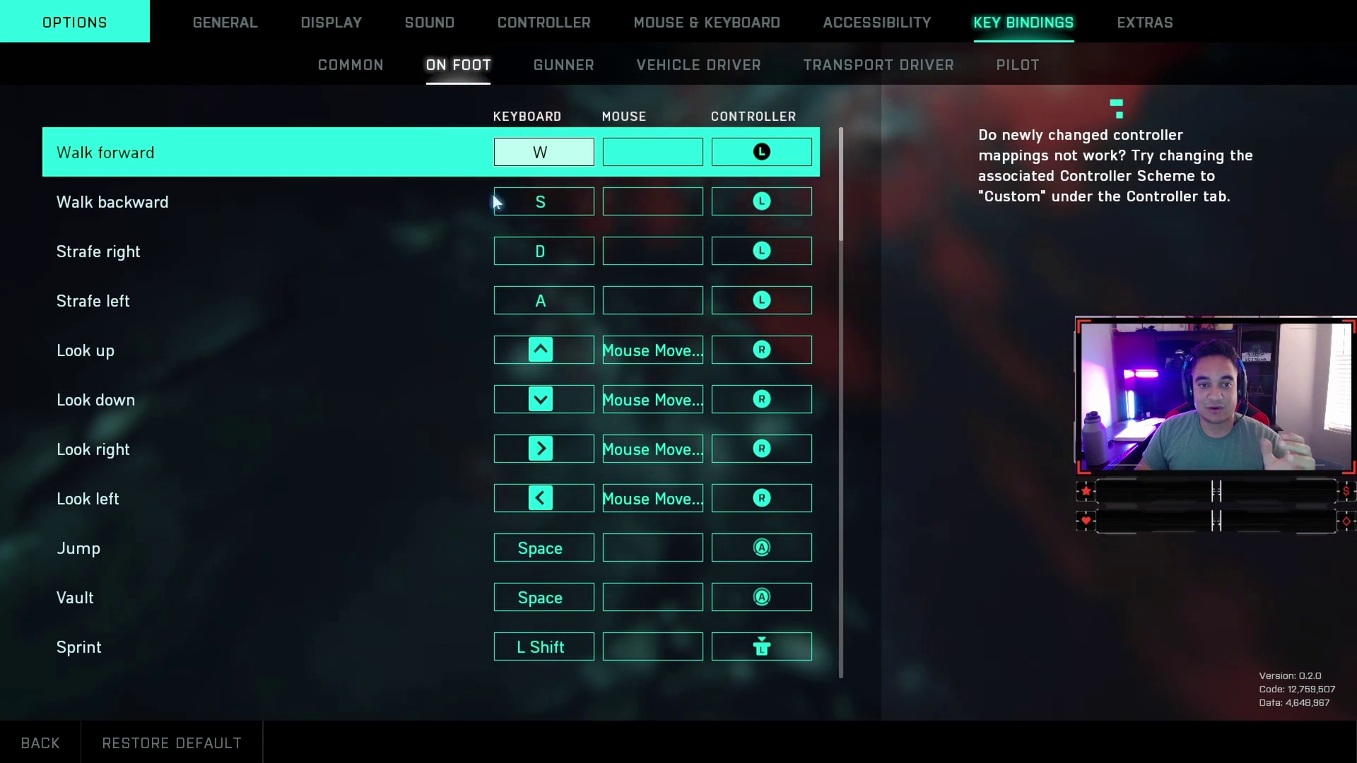
scroll(361, 284, down, 6)
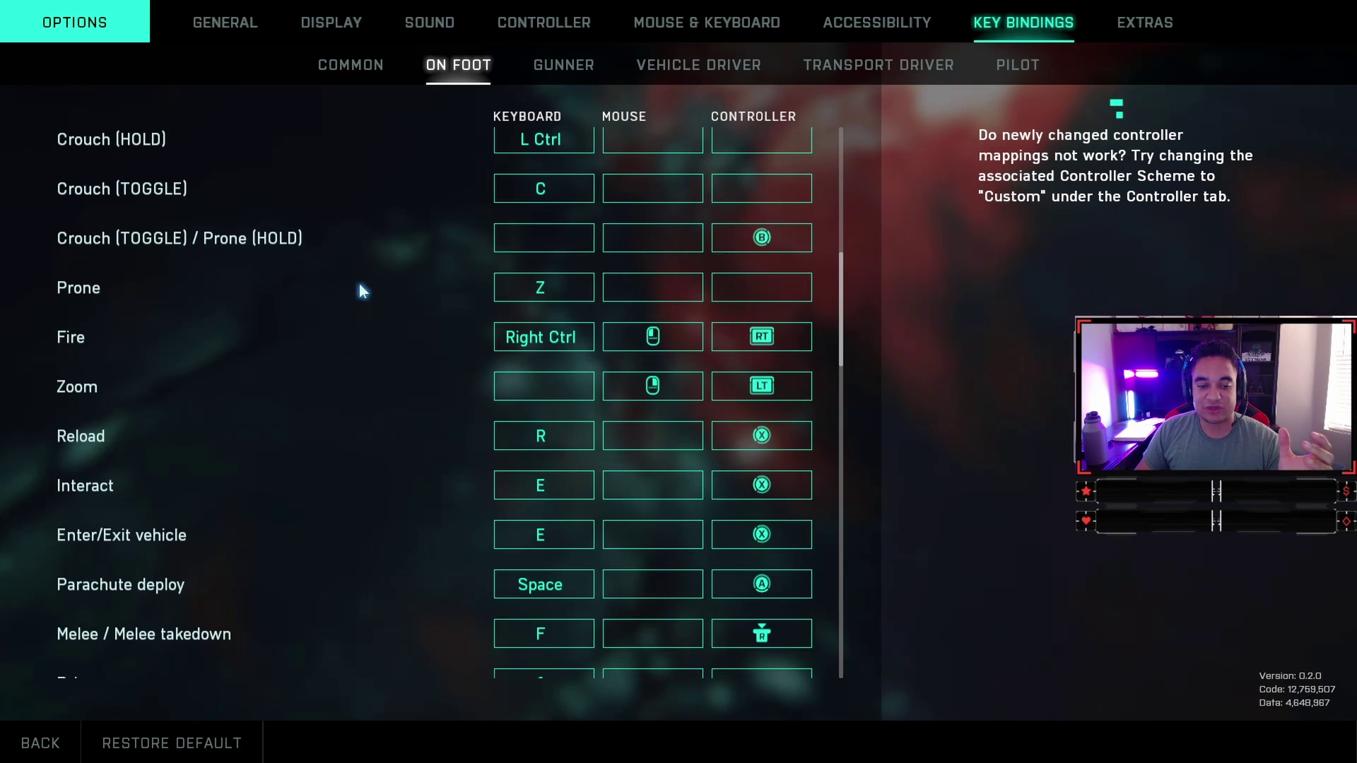
scroll(362, 290, down, 3)
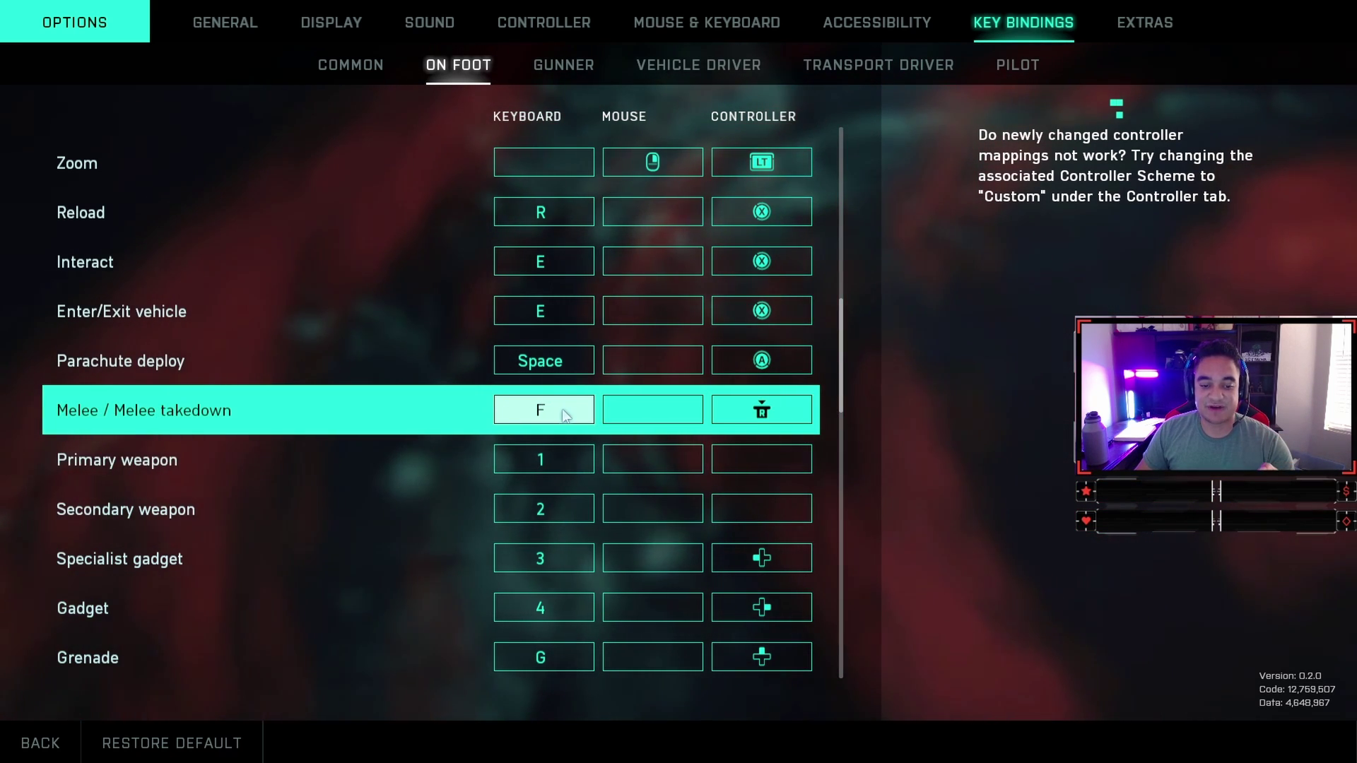
scroll(566, 417, down, 3)
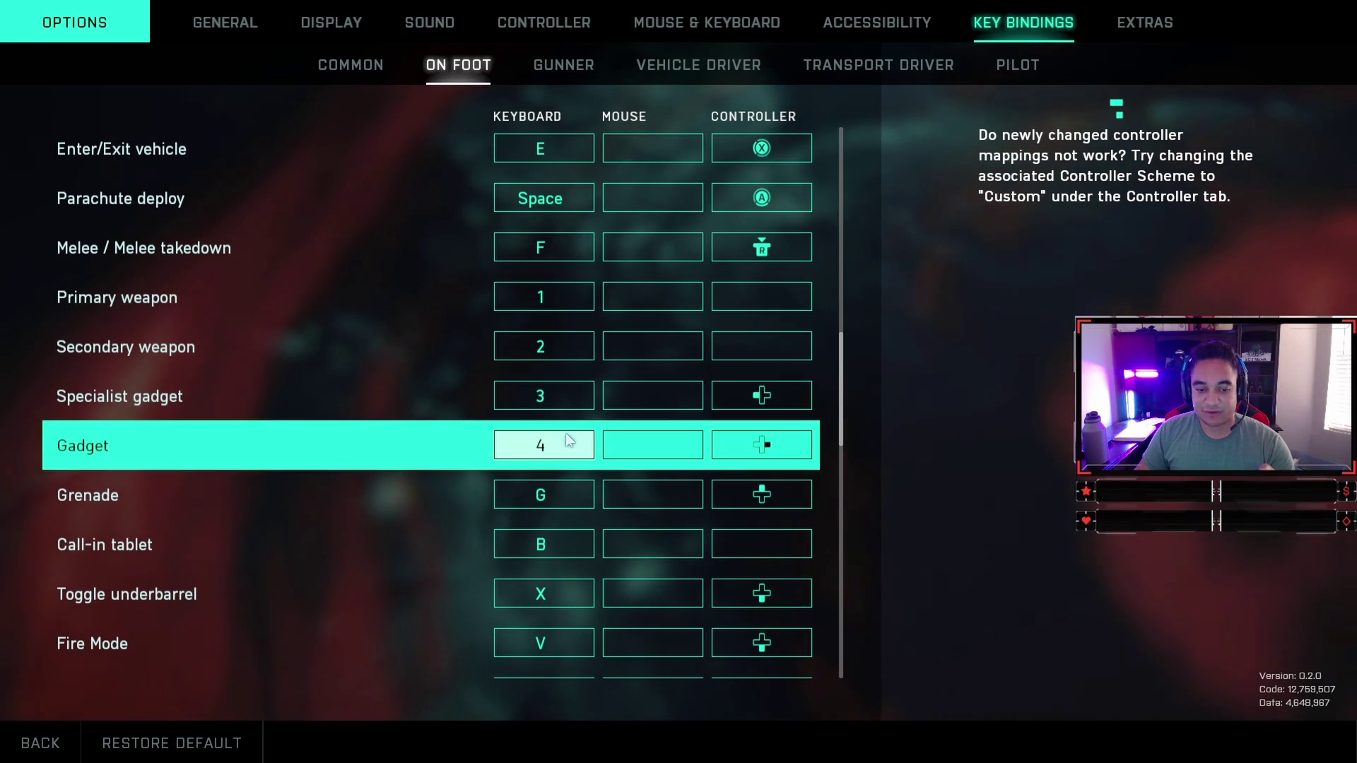
scroll(615, 494, down, 14)
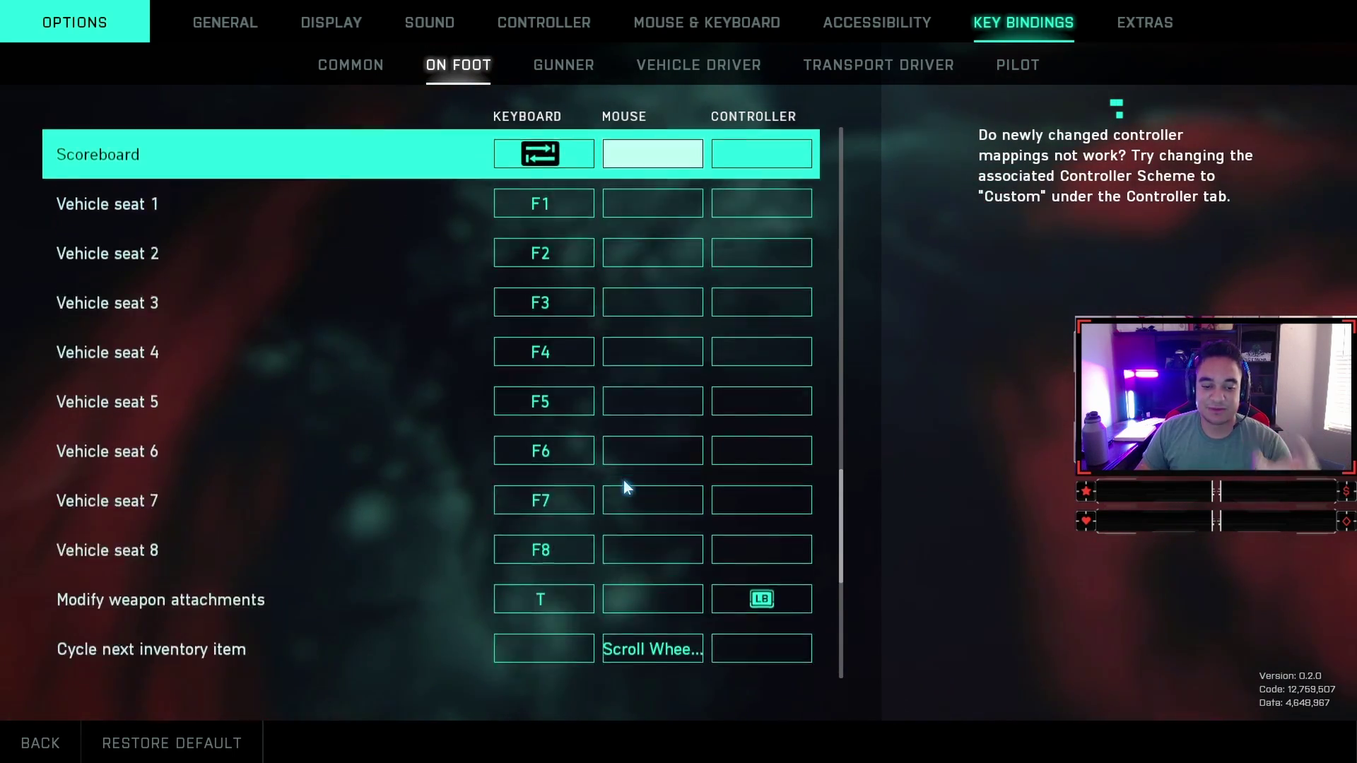
scroll(624, 483, down, 9)
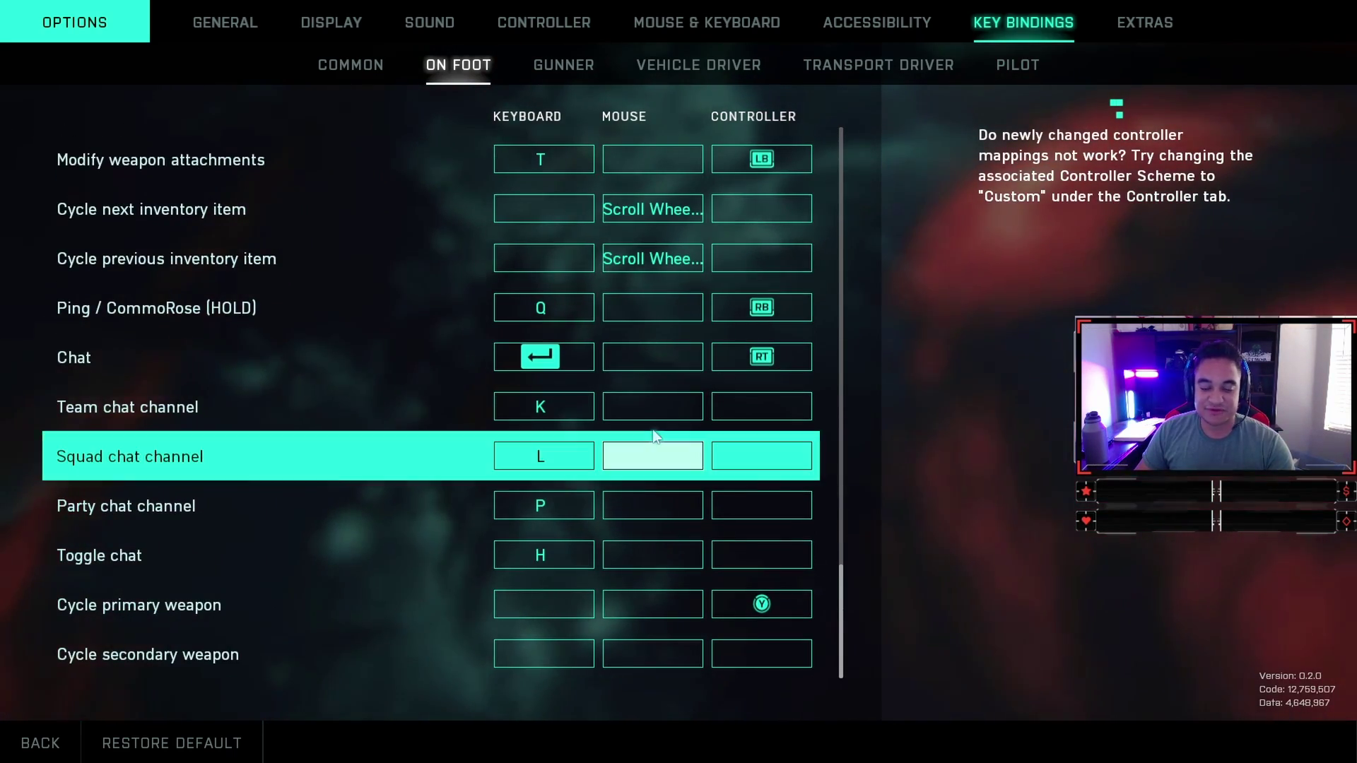
scroll(652, 432, up, 20)
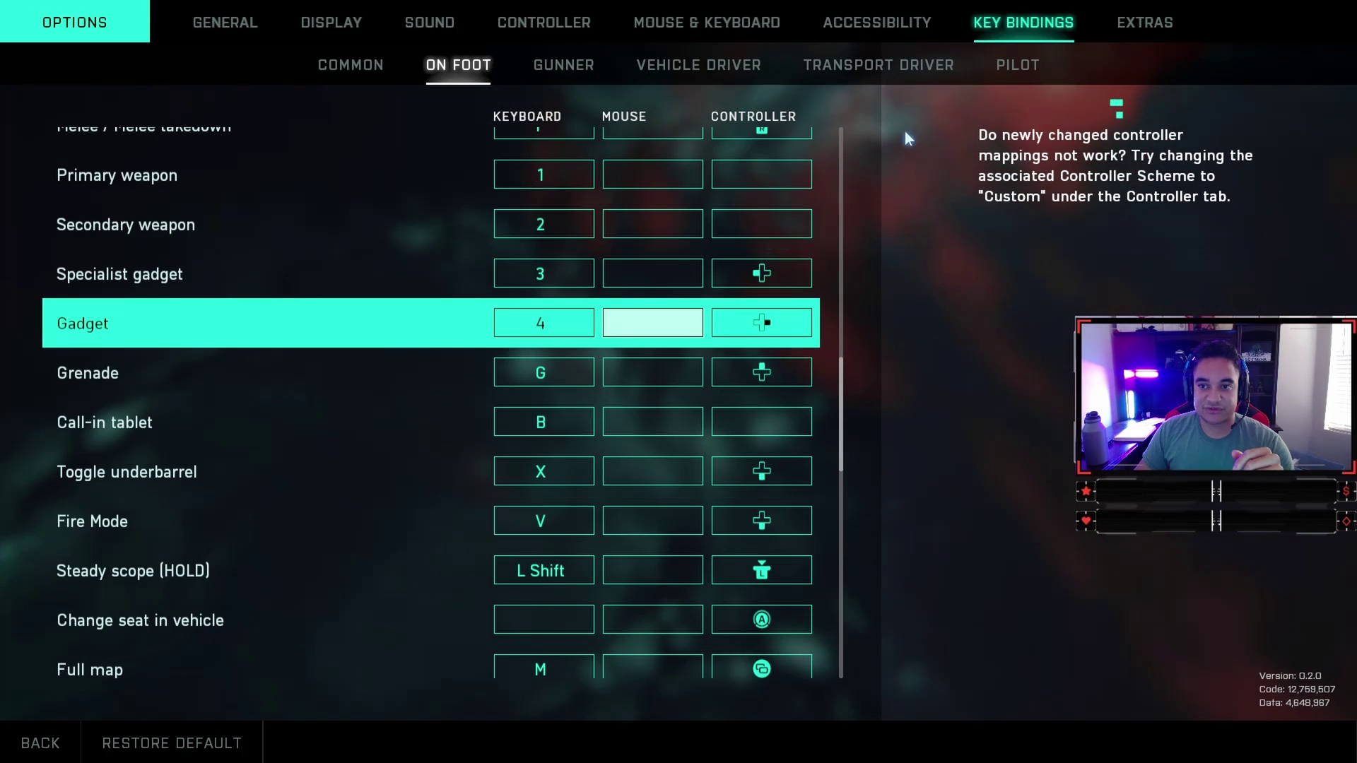
key(e)
key(e)
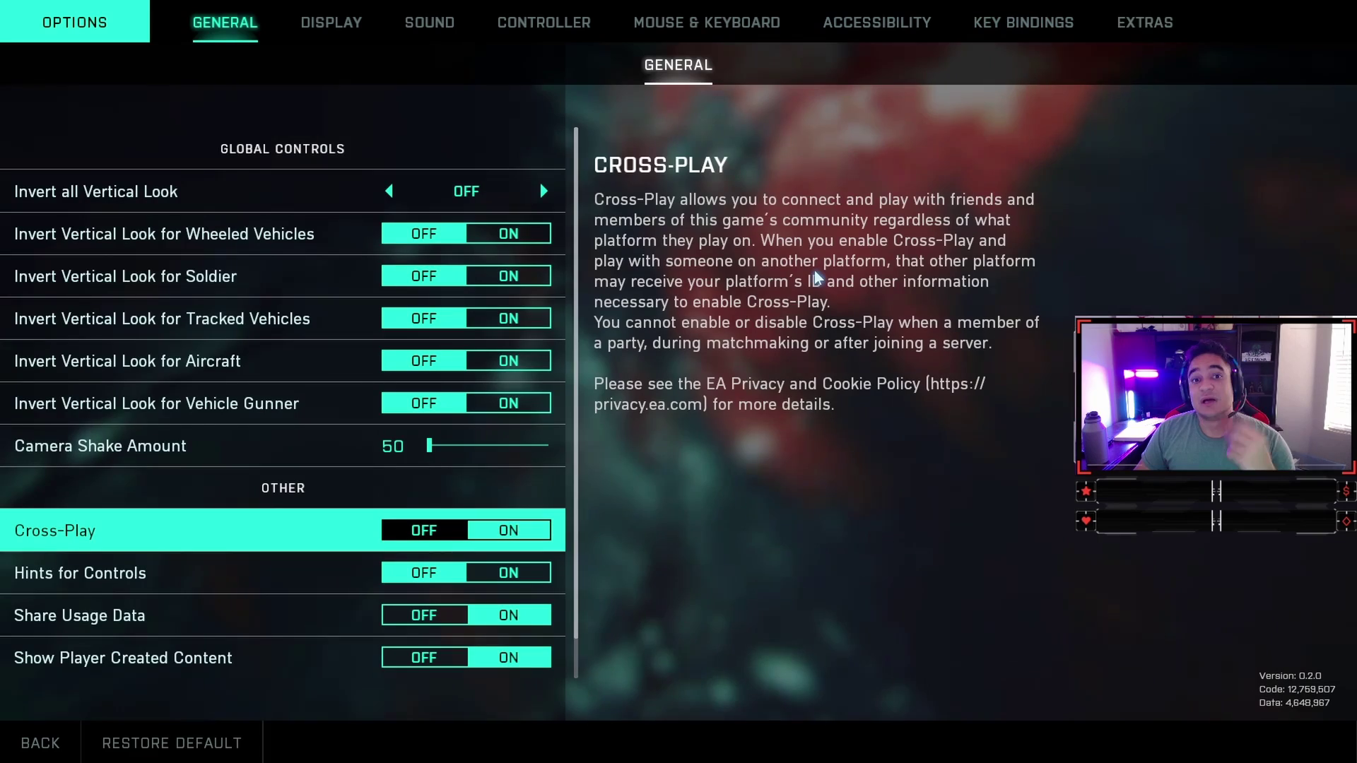